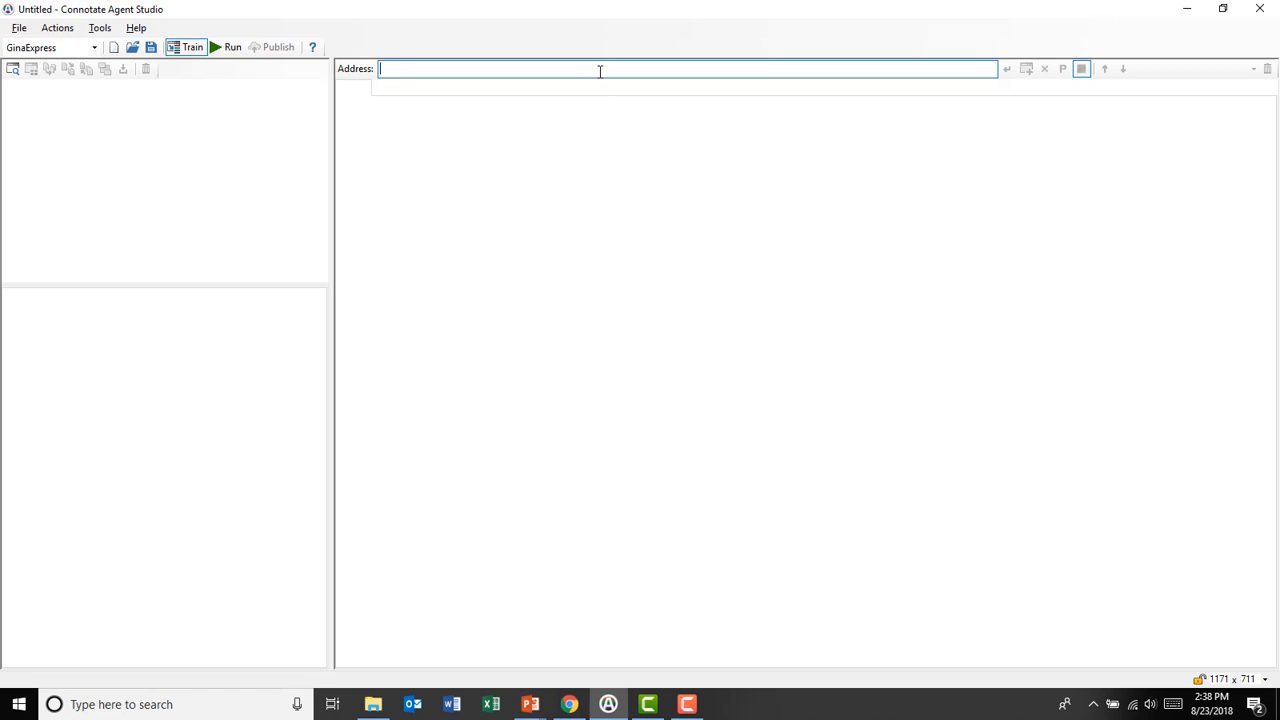
type("https://www.rockanddirt.com/aucsearch?method=search&type=E&mdlflg=x\"&srlflg=\"x\"&maxads=50&&int=inc&city=&sort=30")
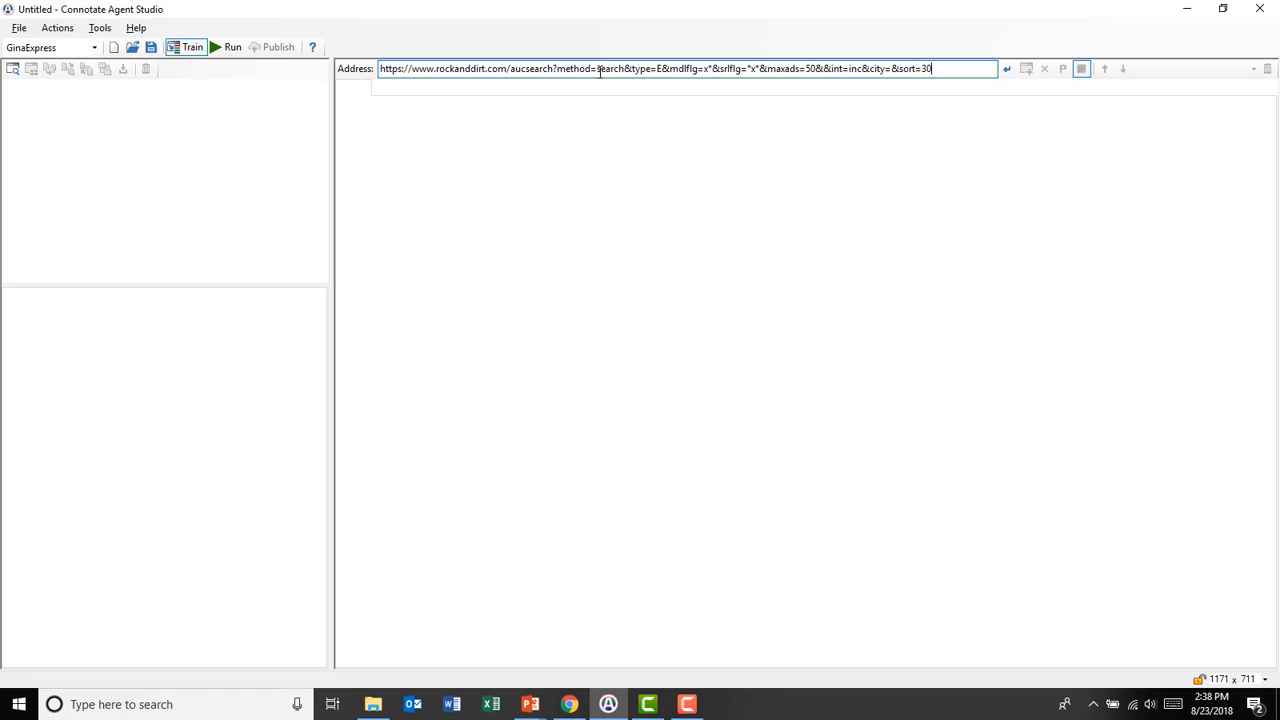
key("Return")
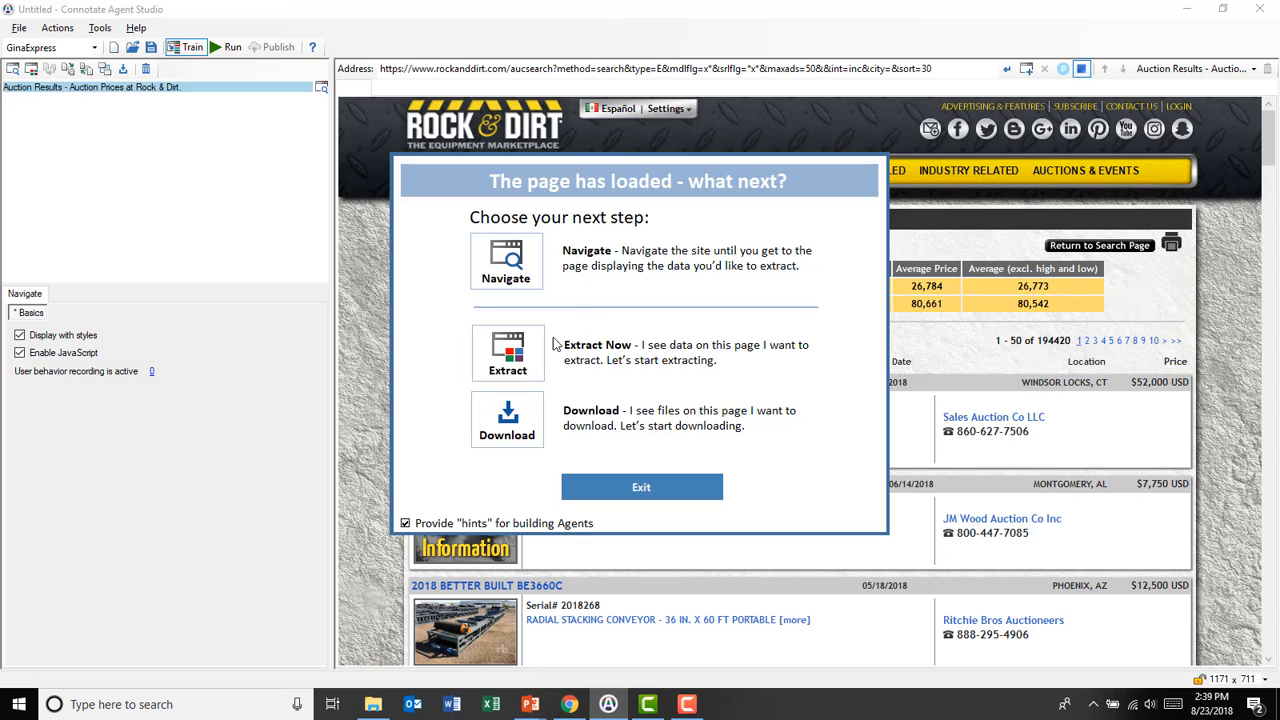
left_click(508, 353)
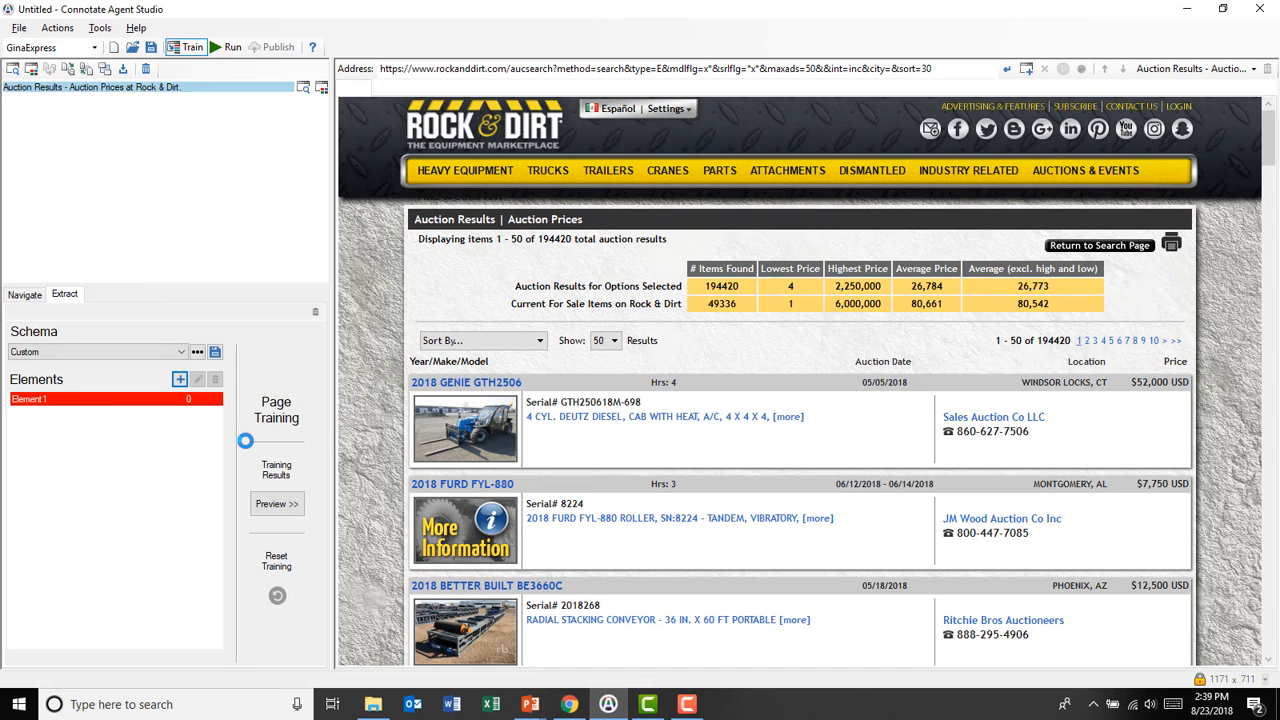
Step: Rename the default schema element to Serial Text and make it an Other Page Element
double_click(95, 401)
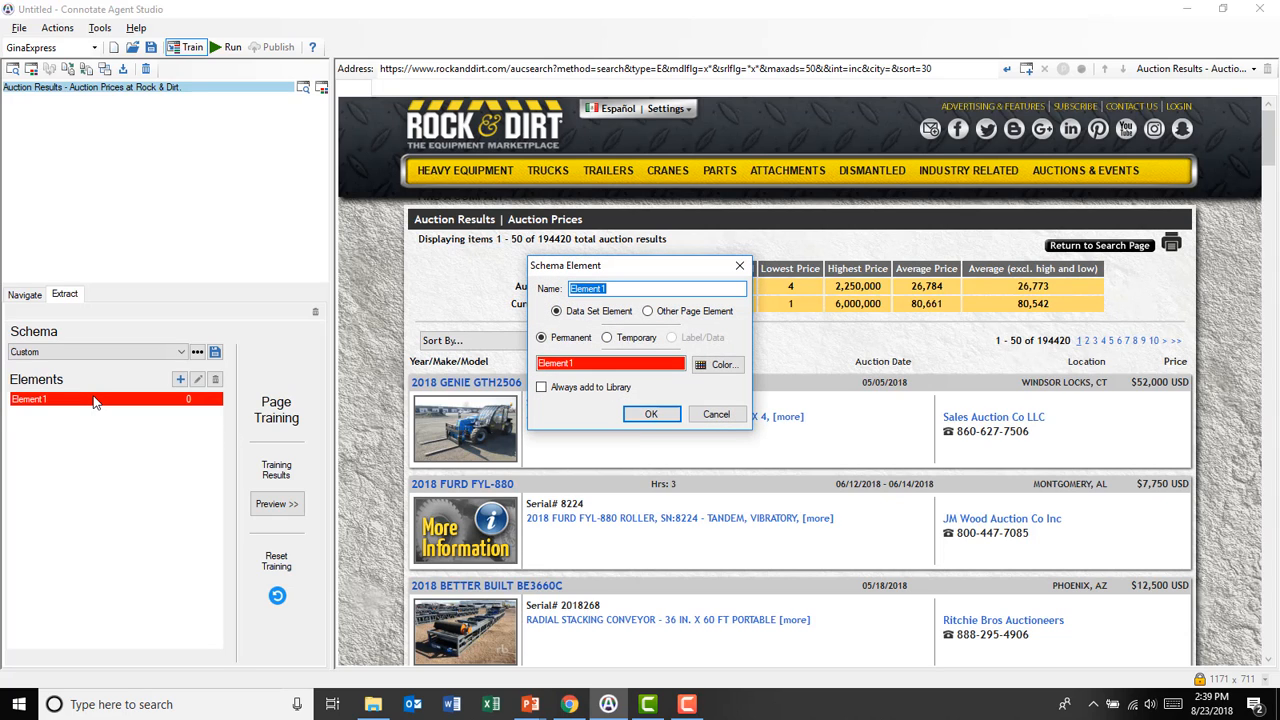
type("Serial Text")
left_click(647, 312)
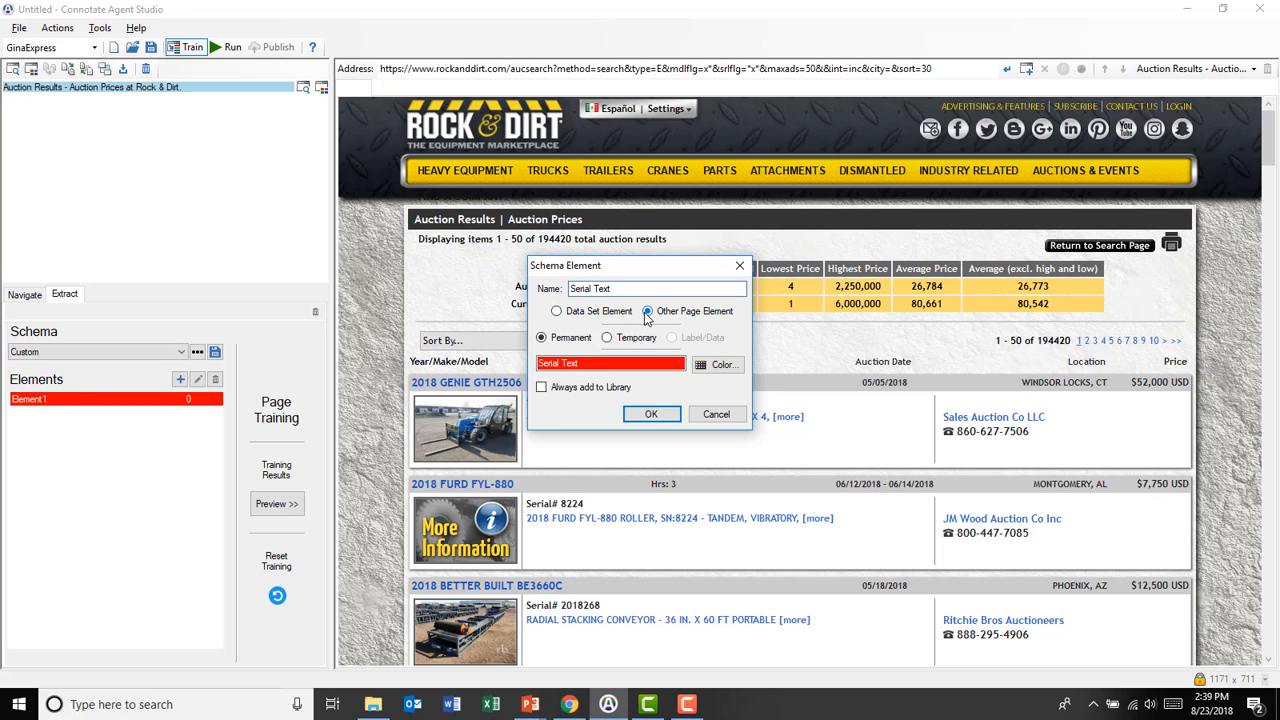
left_click(650, 414)
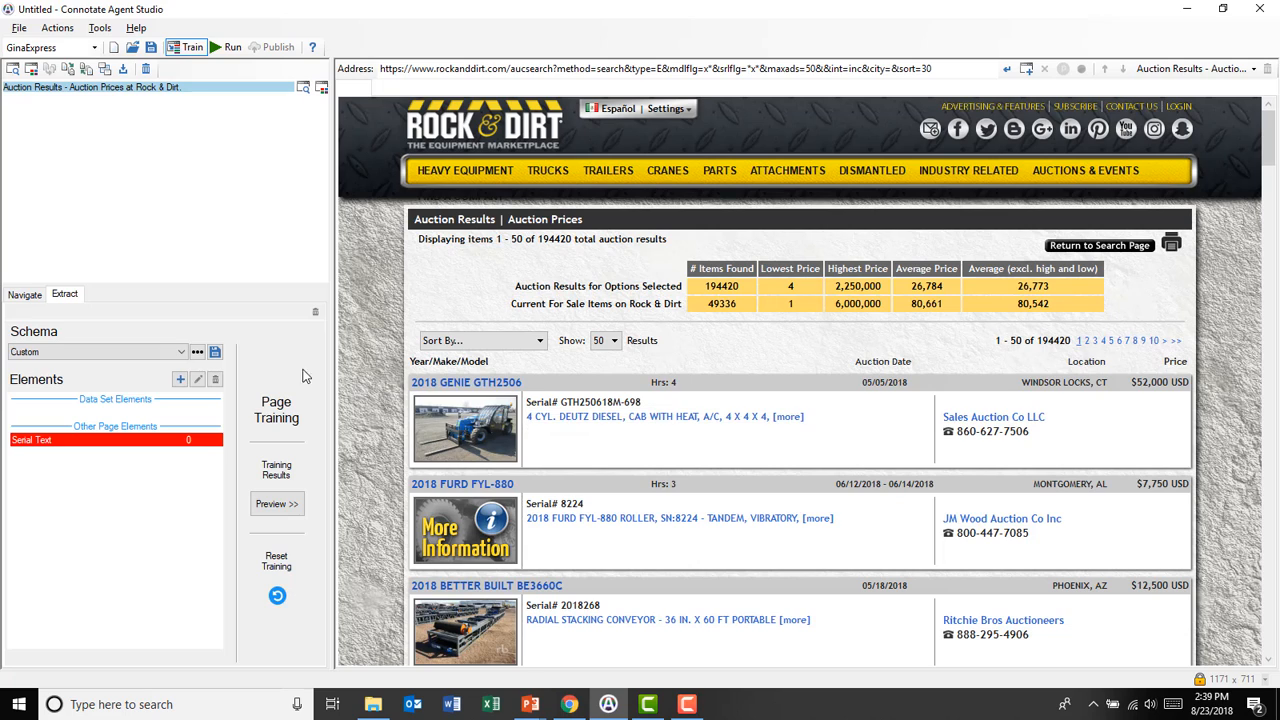
Step: Add a permanent Data Set Element named Serial Number to the schema
left_click(181, 380)
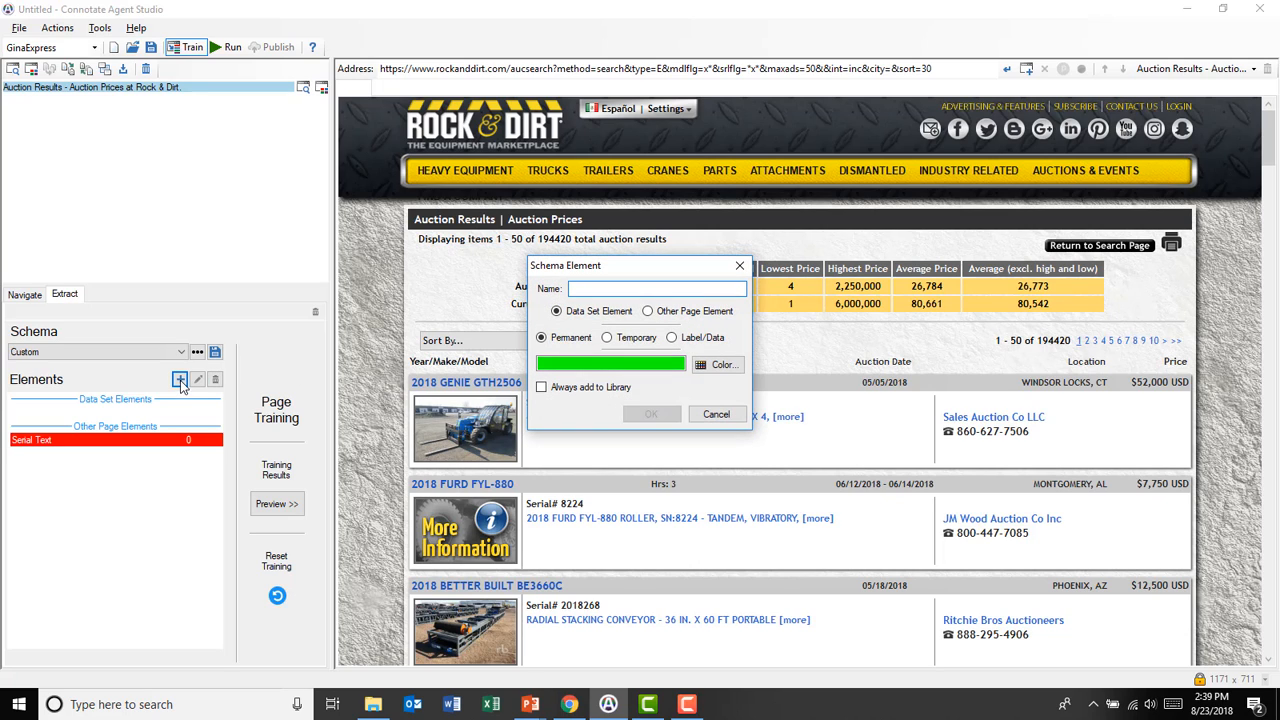
type("Ser")
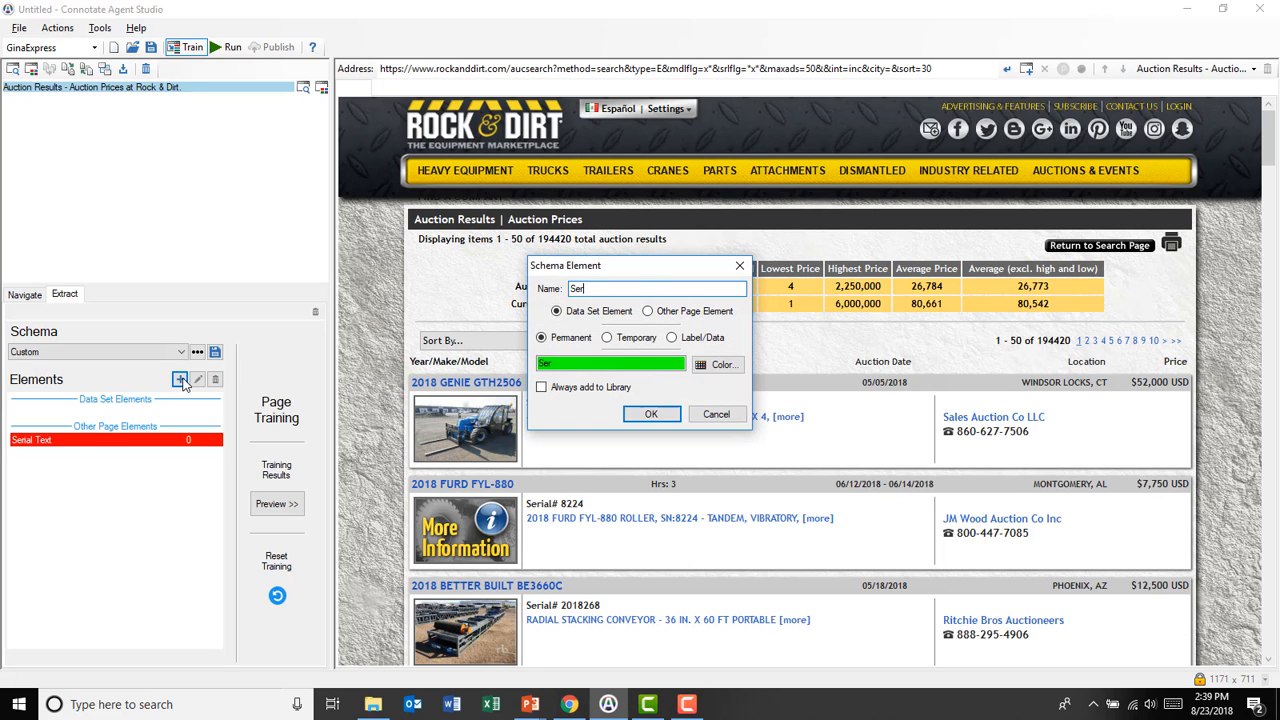
type("ial Number")
left_click(648, 414)
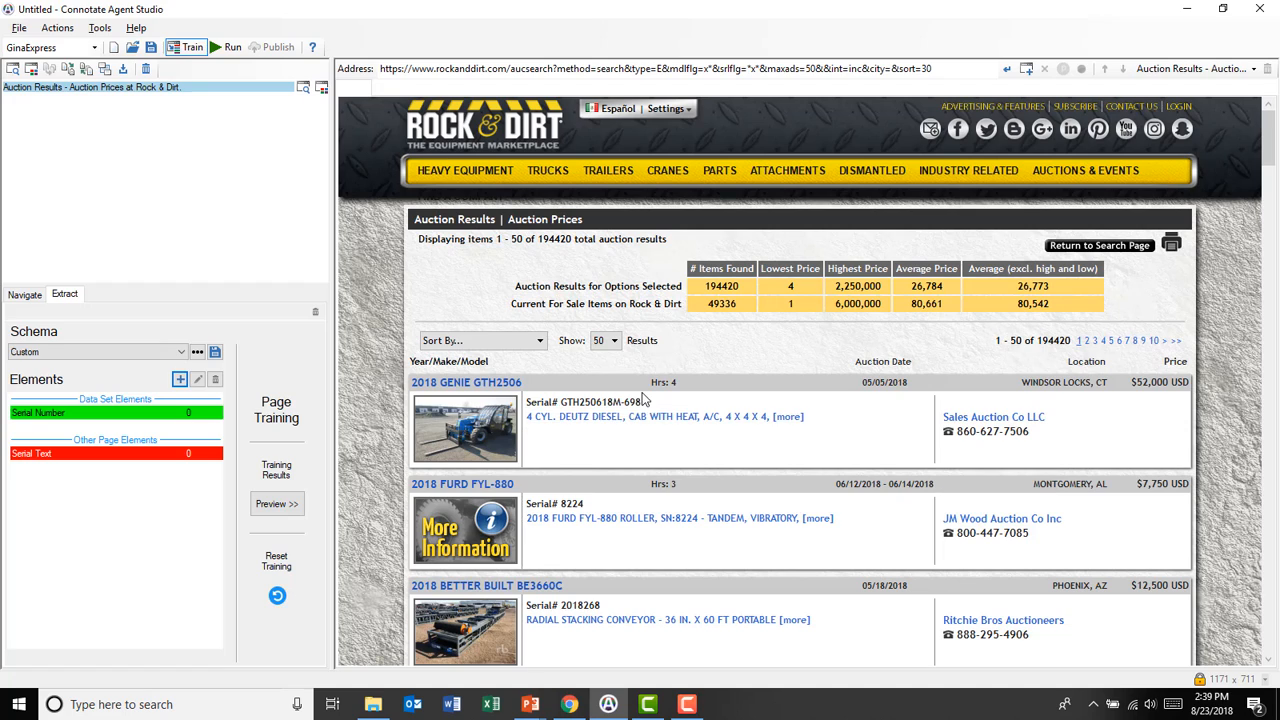
Step: Label the first listing's serial line as Serial Text, and ignore the description link and the blank cell in the column header row
left_click(585, 406)
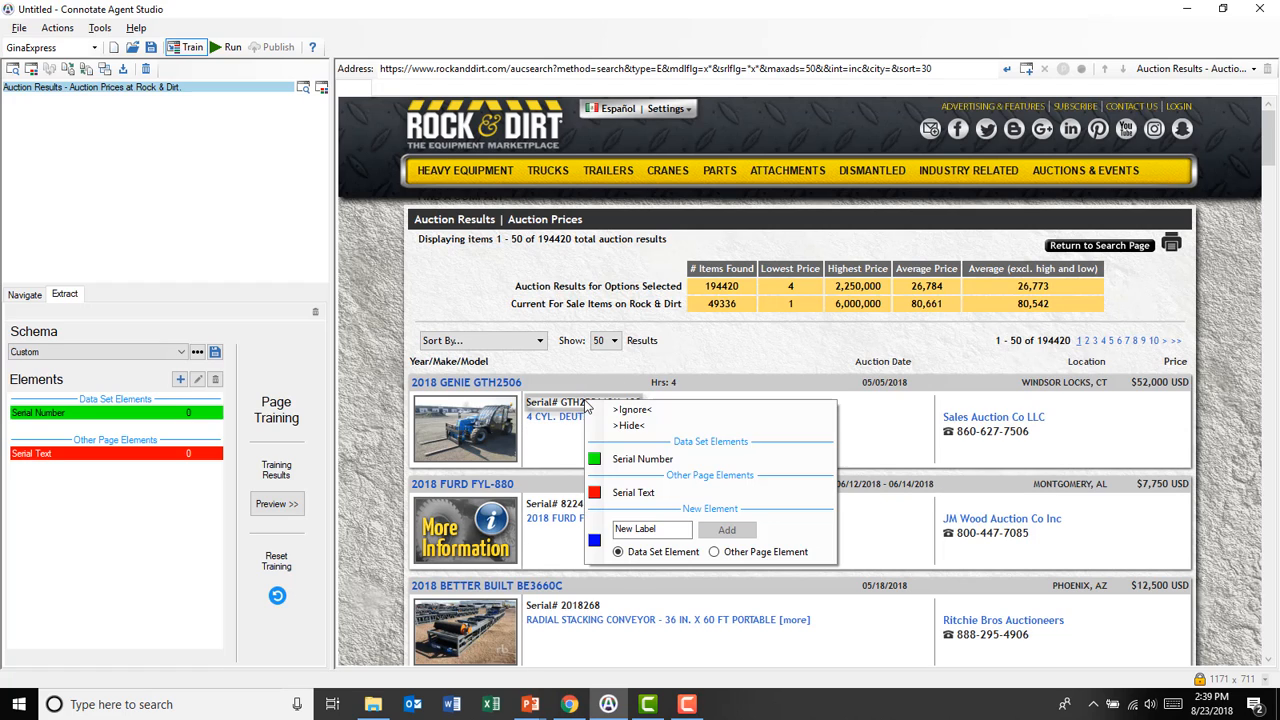
left_click(630, 494)
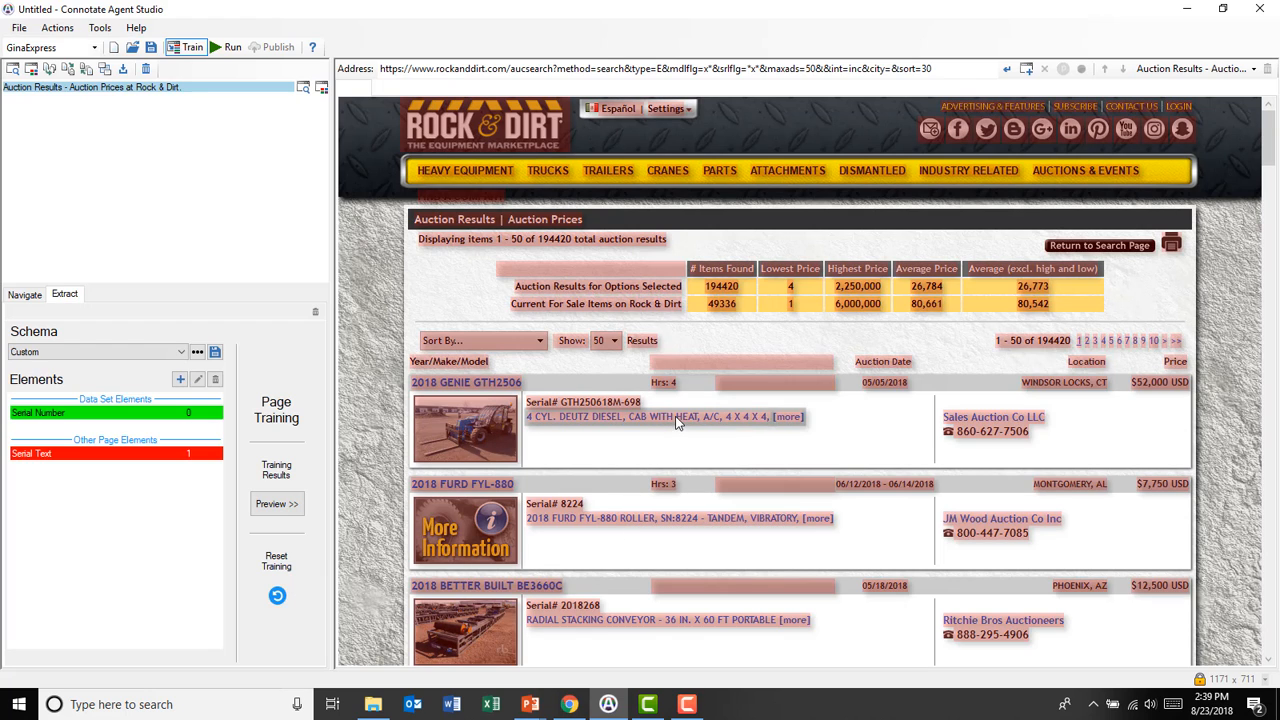
left_click(677, 423)
left_click(684, 425)
left_click(677, 369)
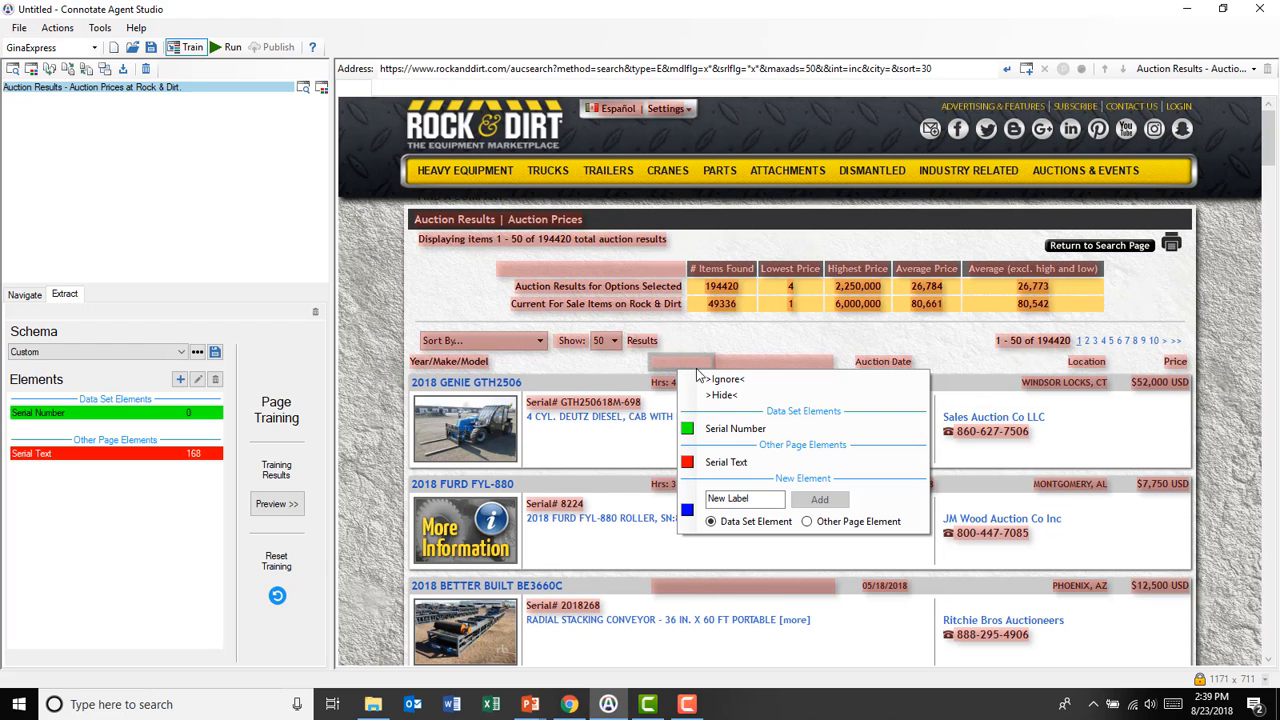
left_click(715, 381)
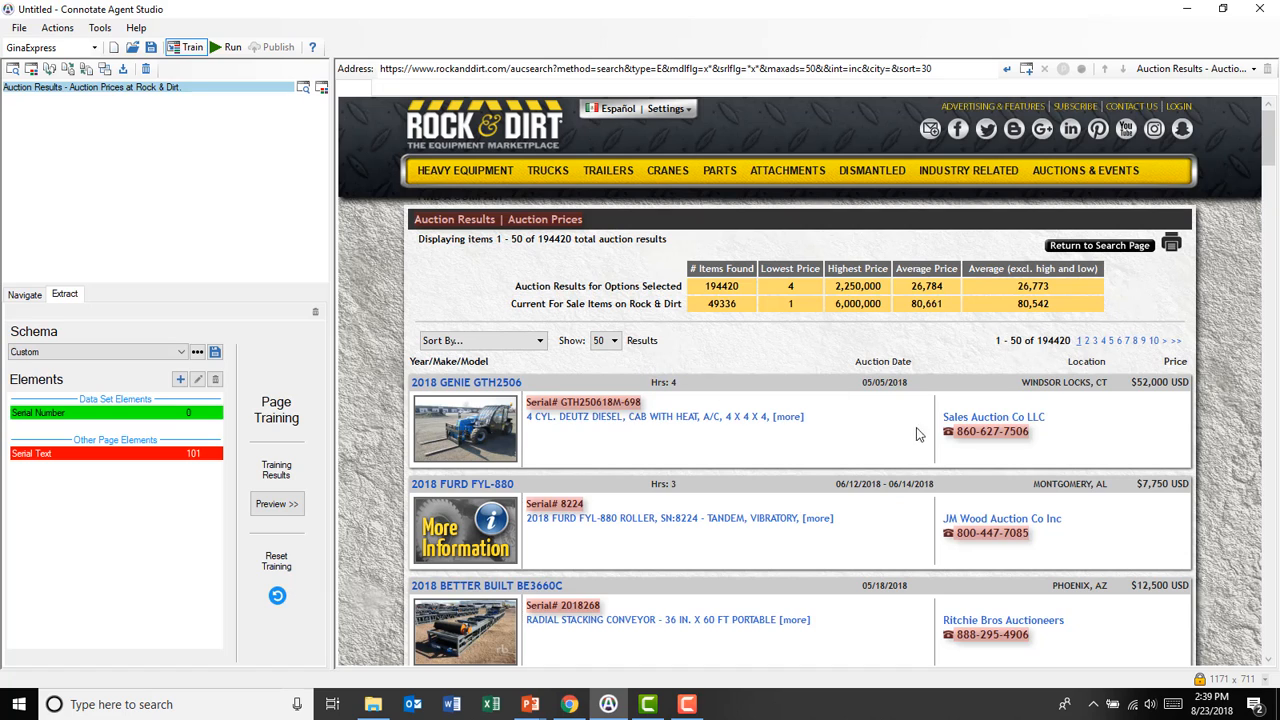
Step: Ignore the first listing's phone line and thumbnail image so that only serial lines are labelled, and check the listings further down
left_click(975, 434)
left_click(986, 436)
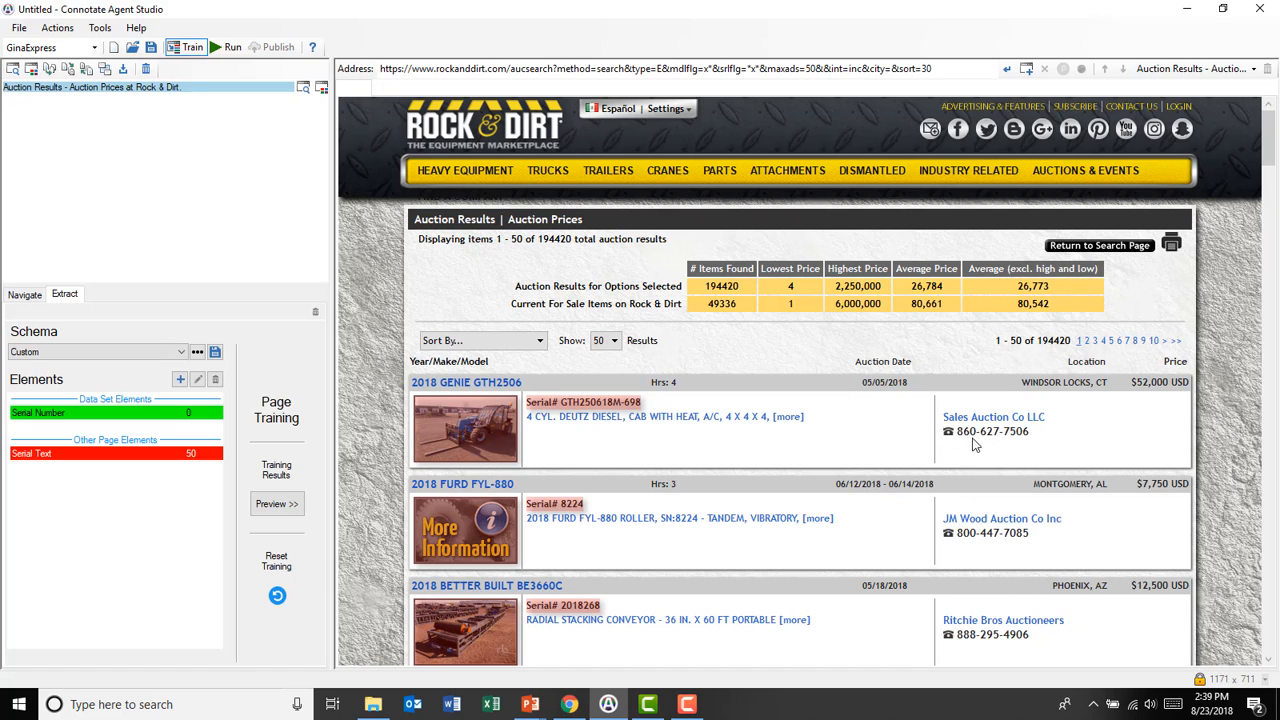
left_click(497, 426)
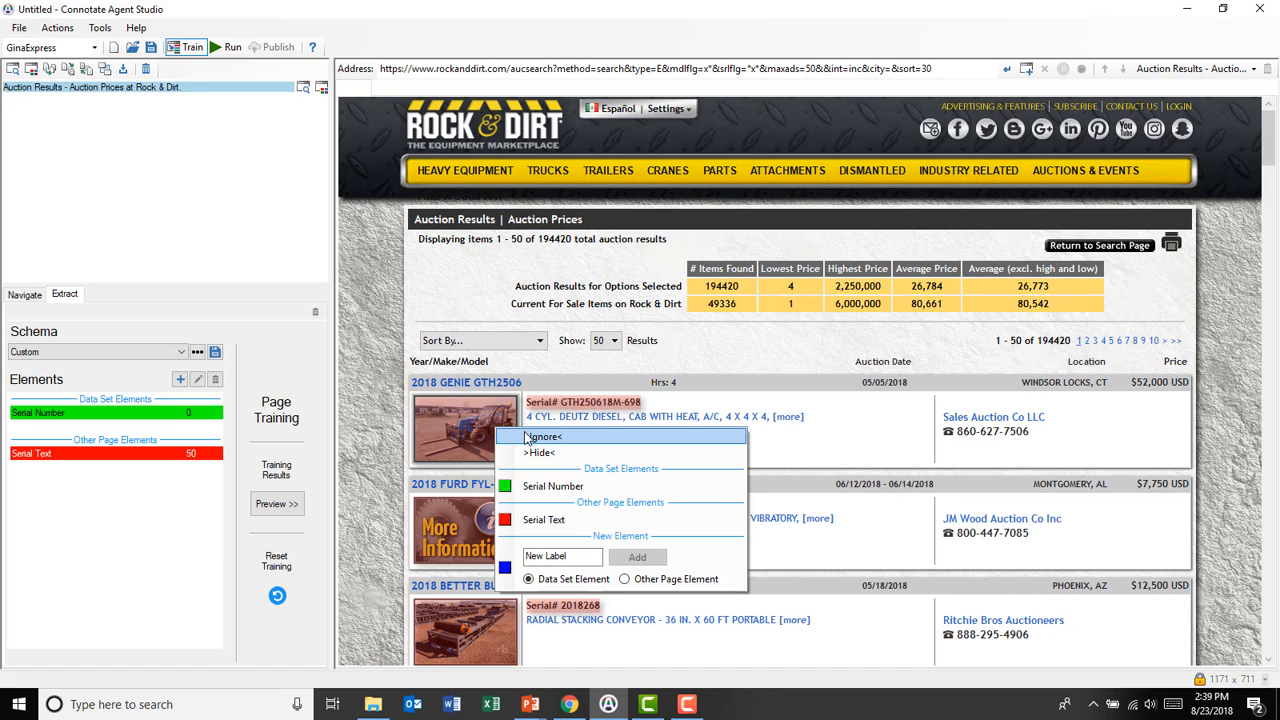
left_click(527, 437)
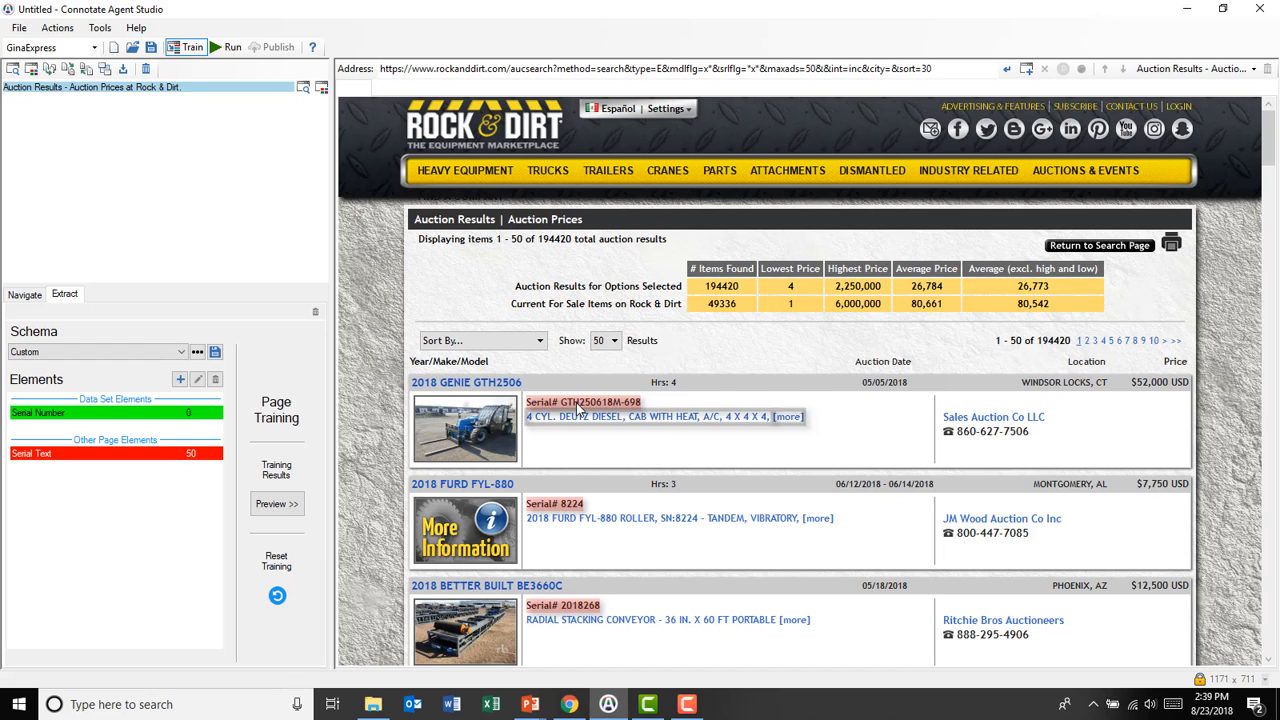
scroll(1245, 450, "down", 2)
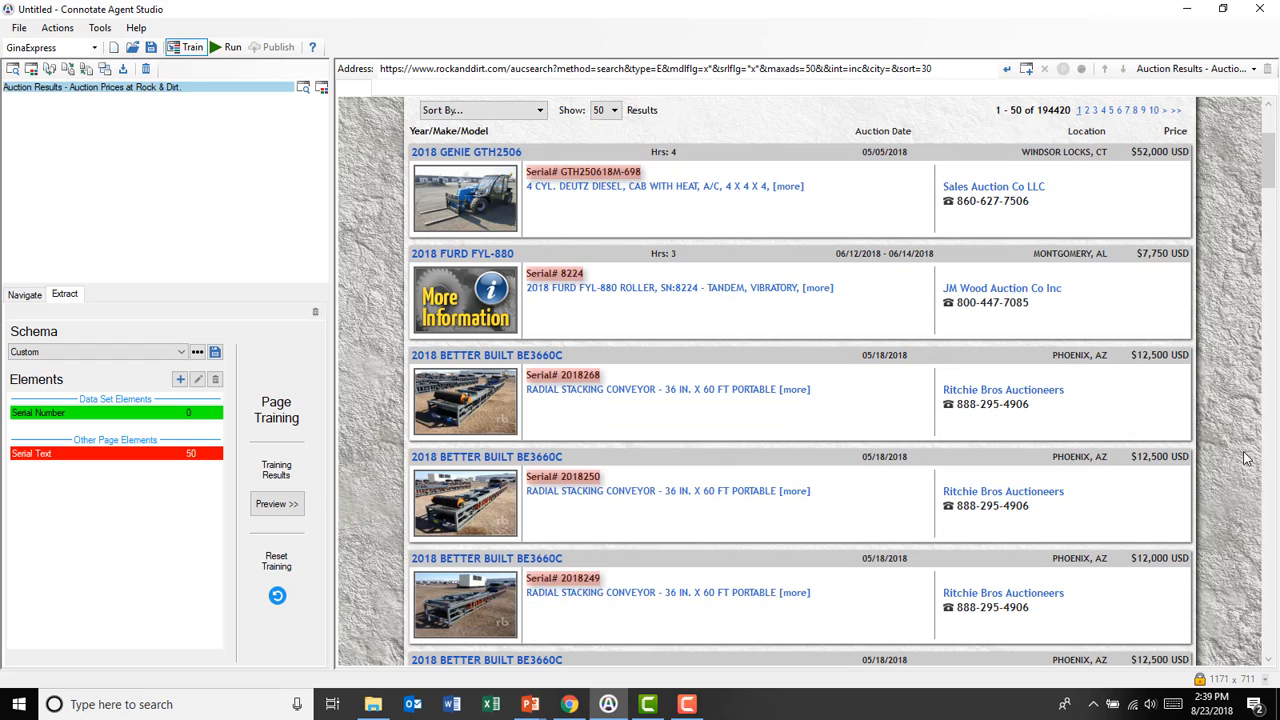
scroll(1245, 458, "up", 2)
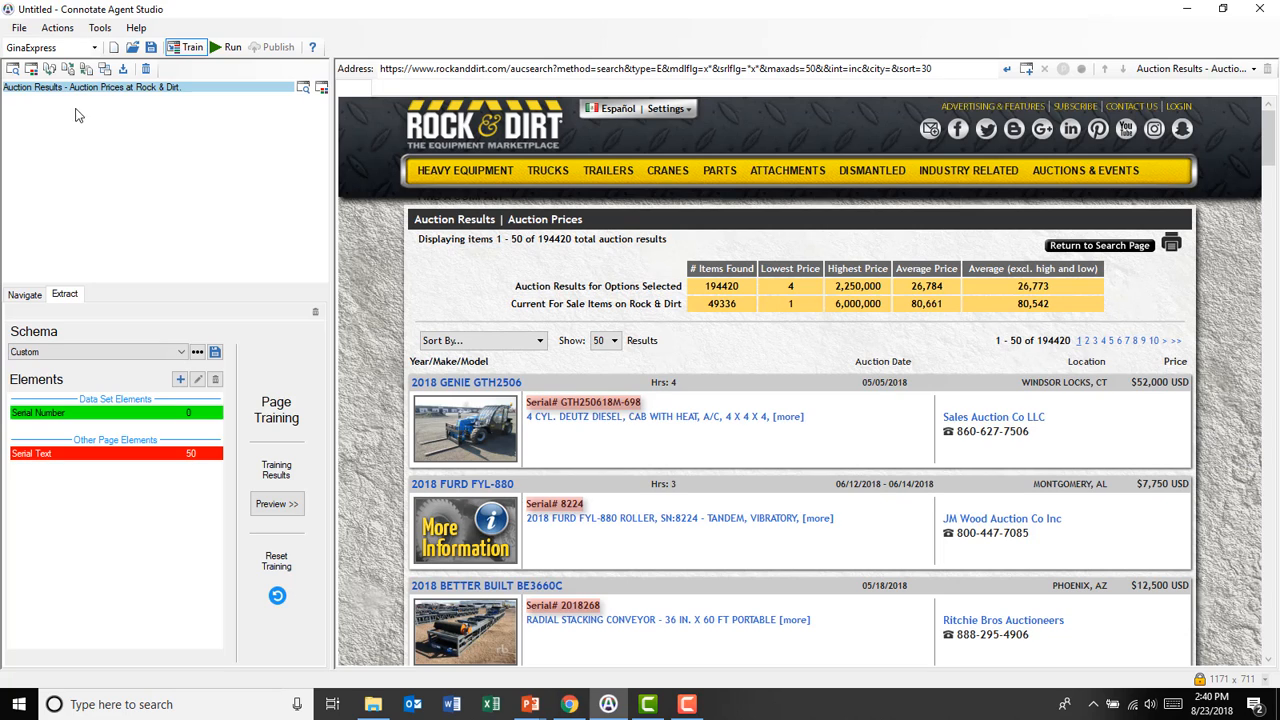
Step: Add a Transform action and split the Serial Text nodes at the first space, discarding the delimiter and mapping the new elements to Serial Number
left_click(58, 28)
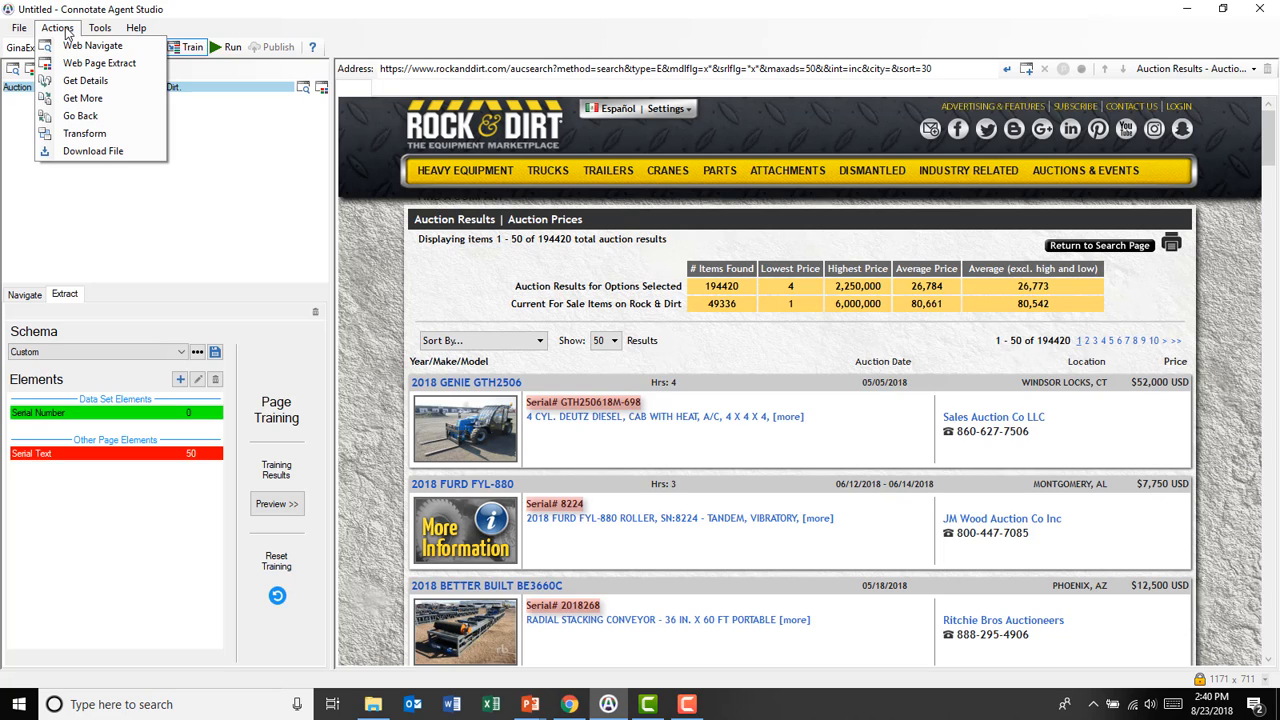
left_click(93, 135)
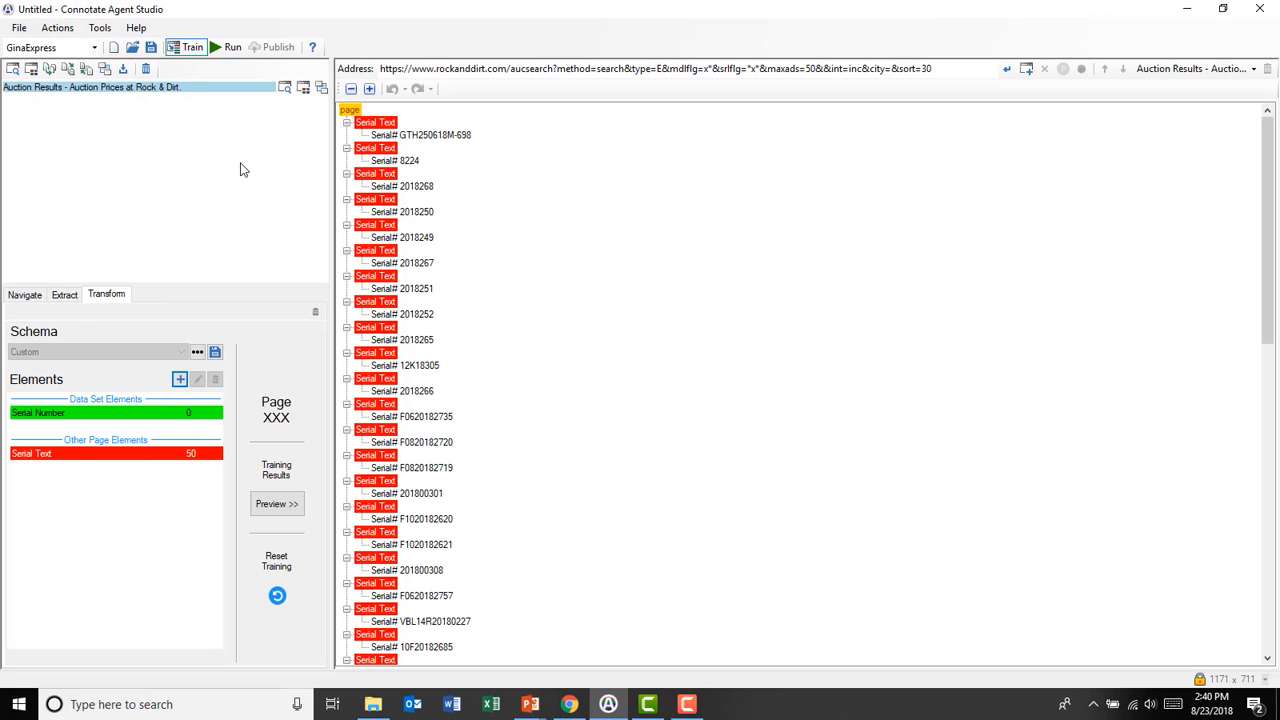
right_click(376, 125)
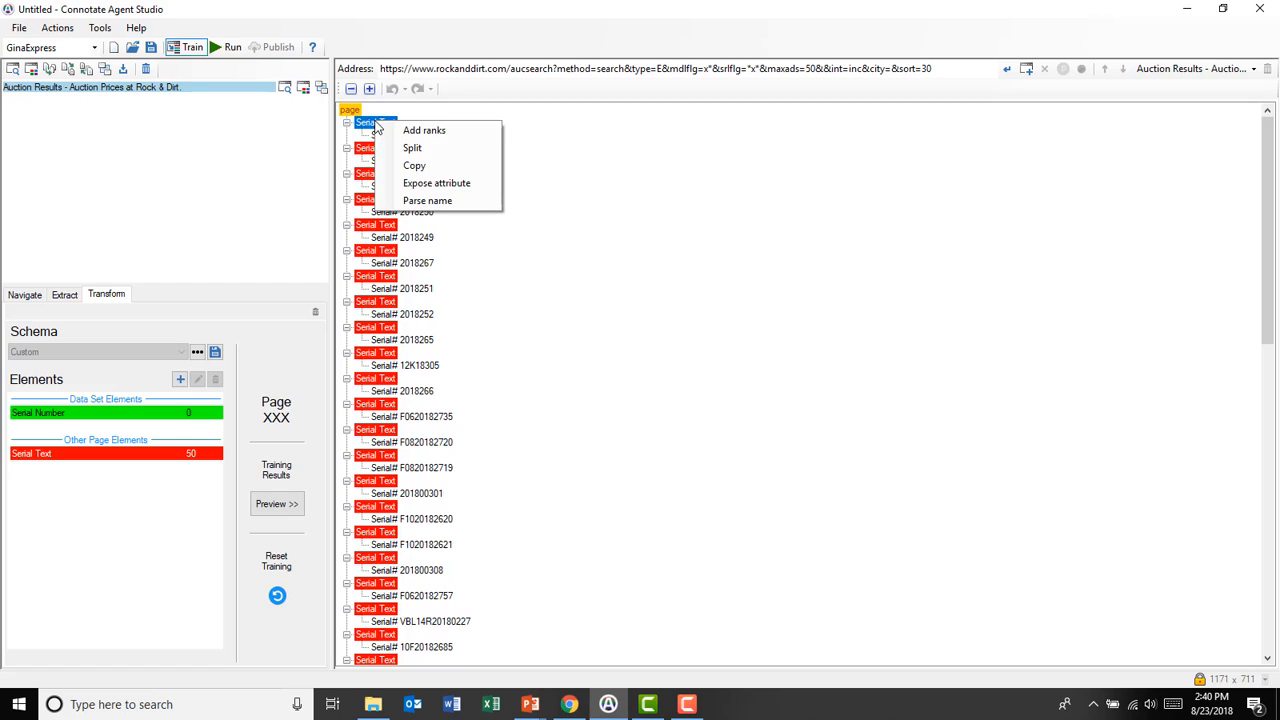
left_click(411, 148)
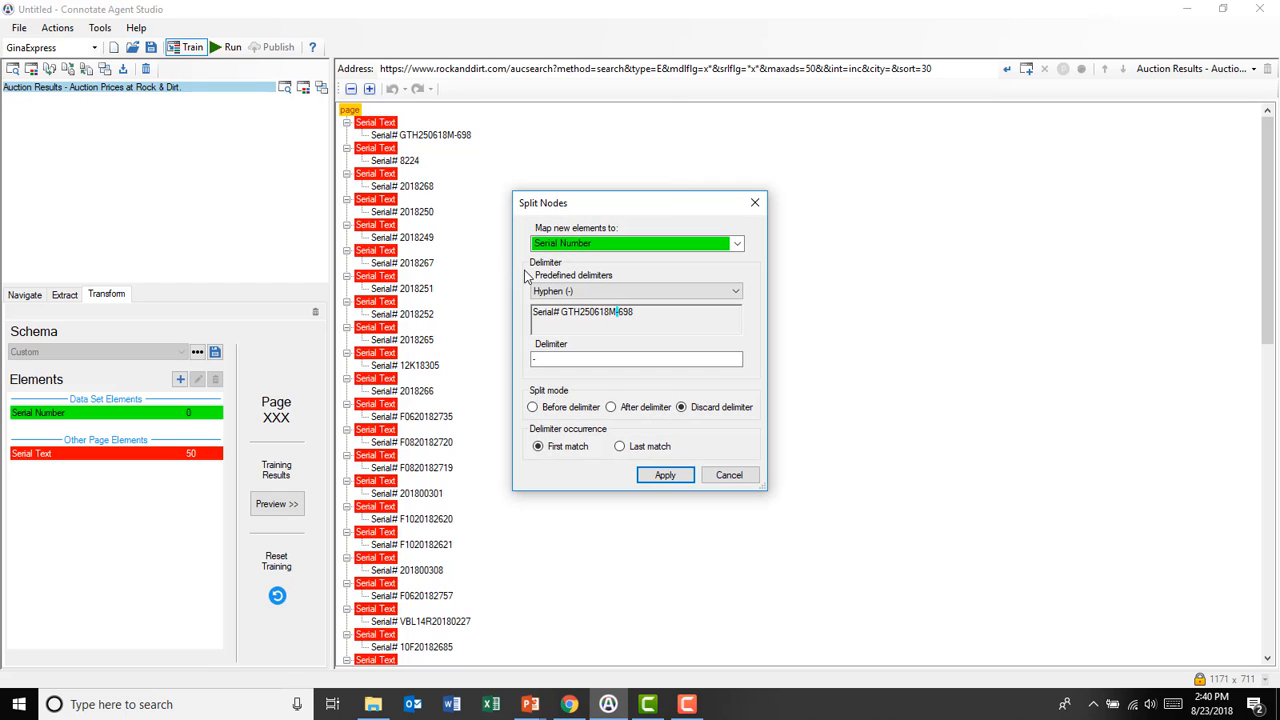
left_click(738, 291)
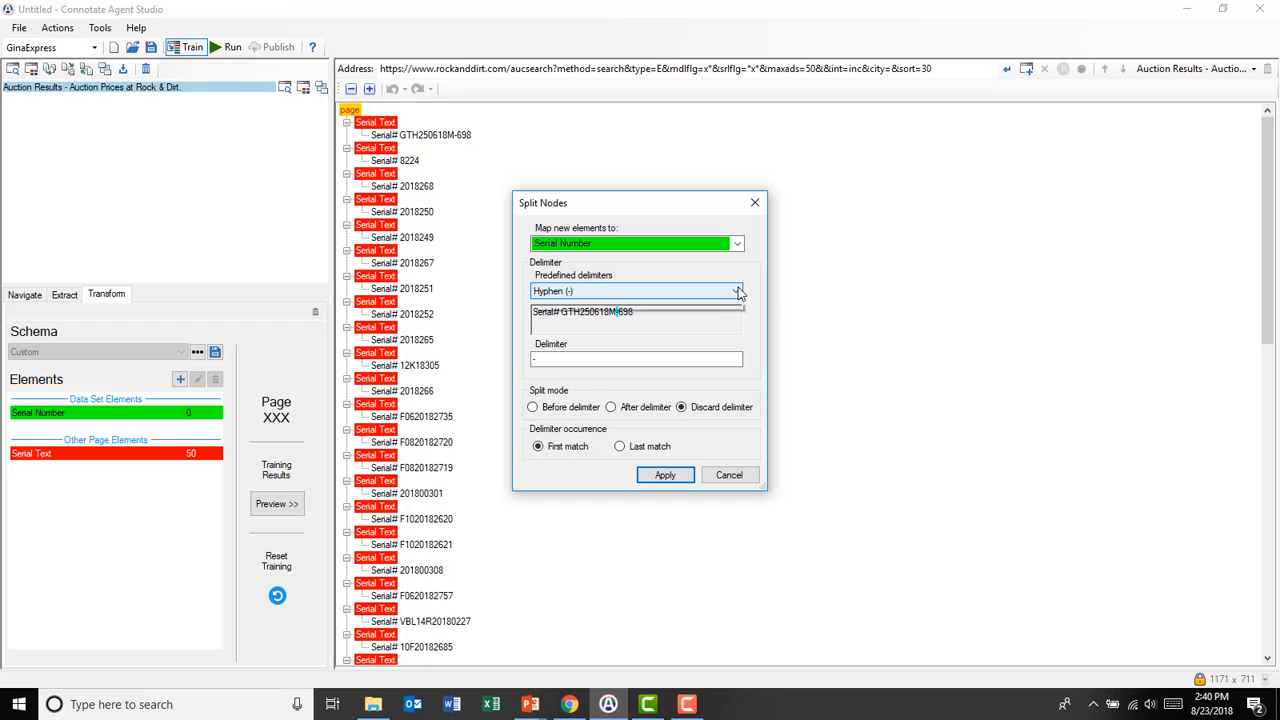
left_click(643, 335)
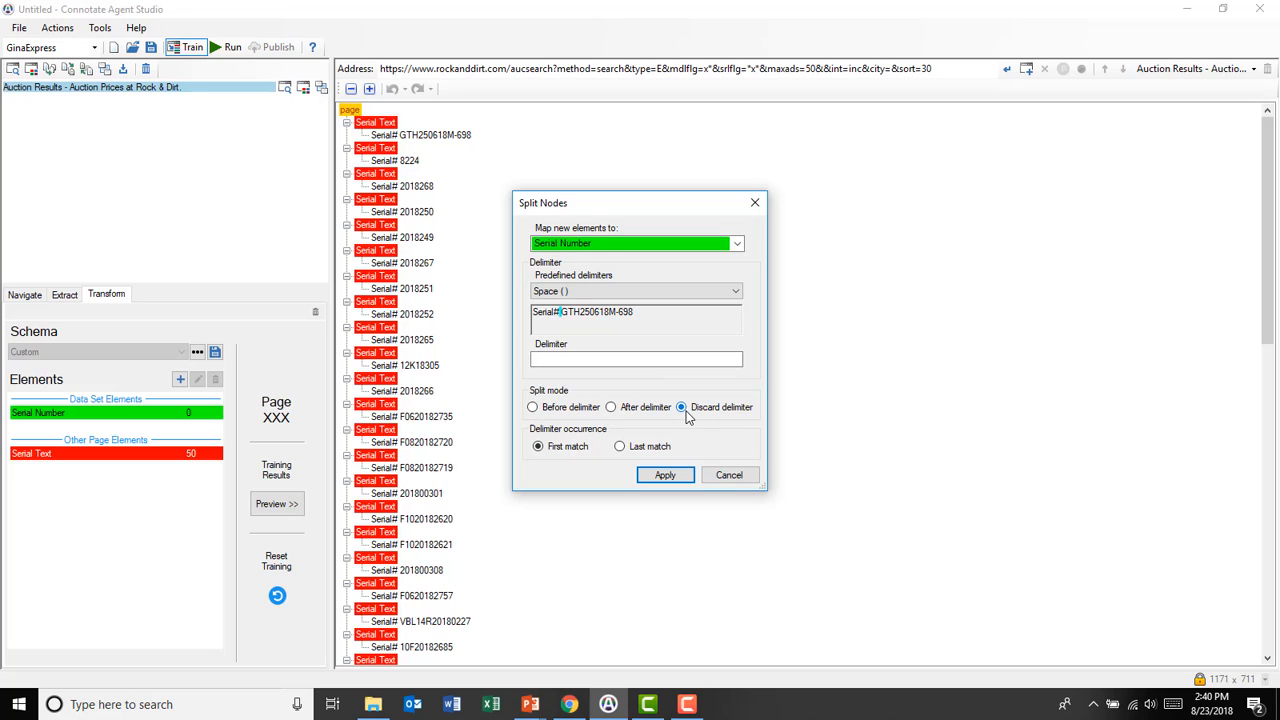
left_click(665, 476)
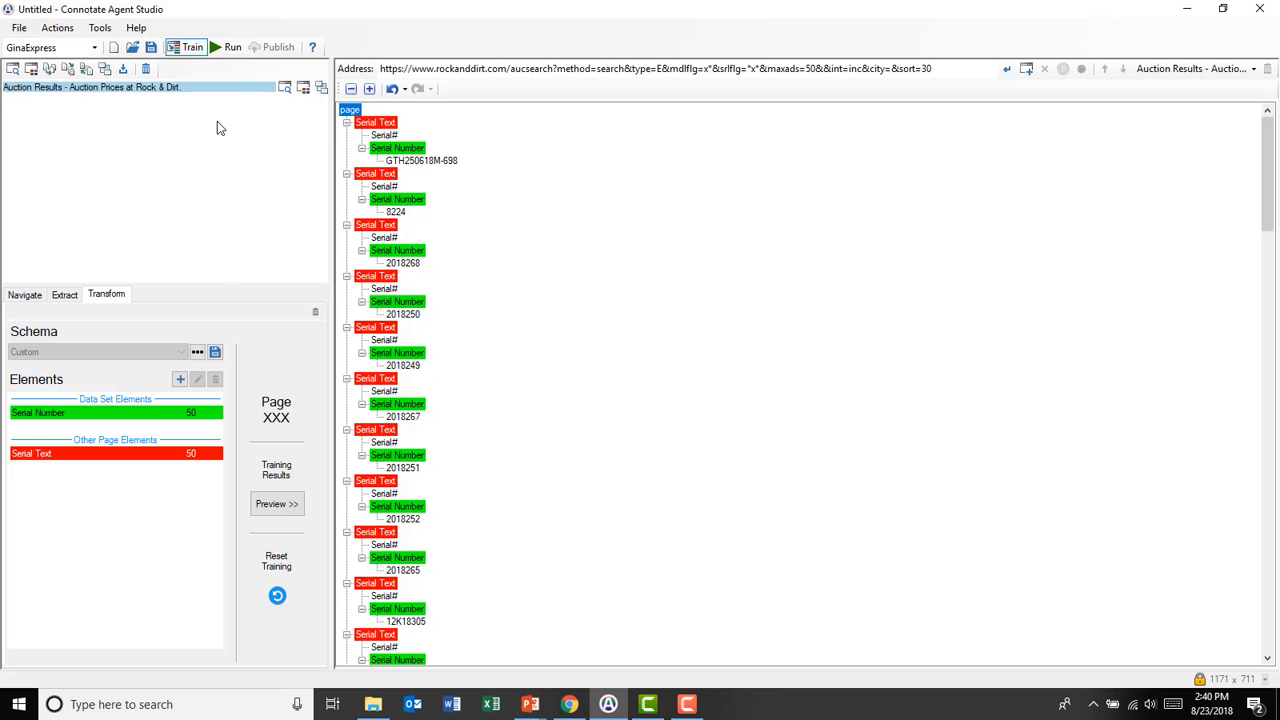
Step: Save the agent as Serial Number Split and test run it with a 1-minute limit
left_click(229, 50)
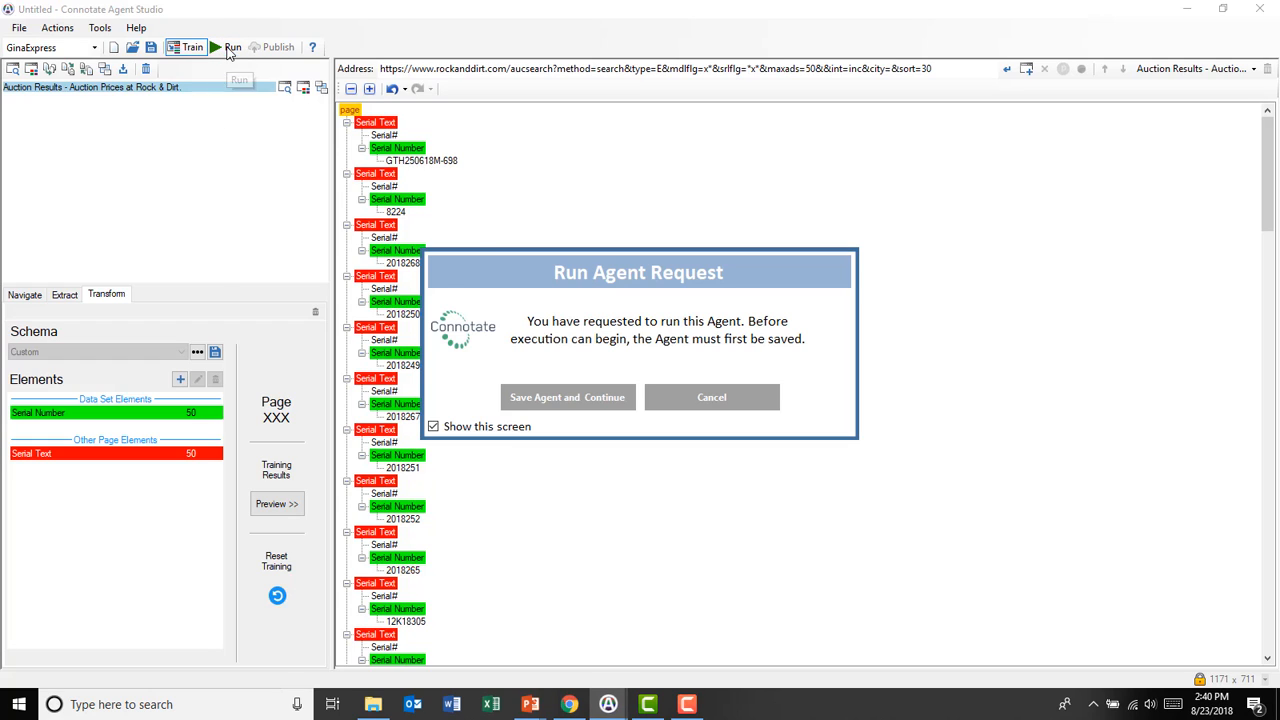
left_click(573, 398)
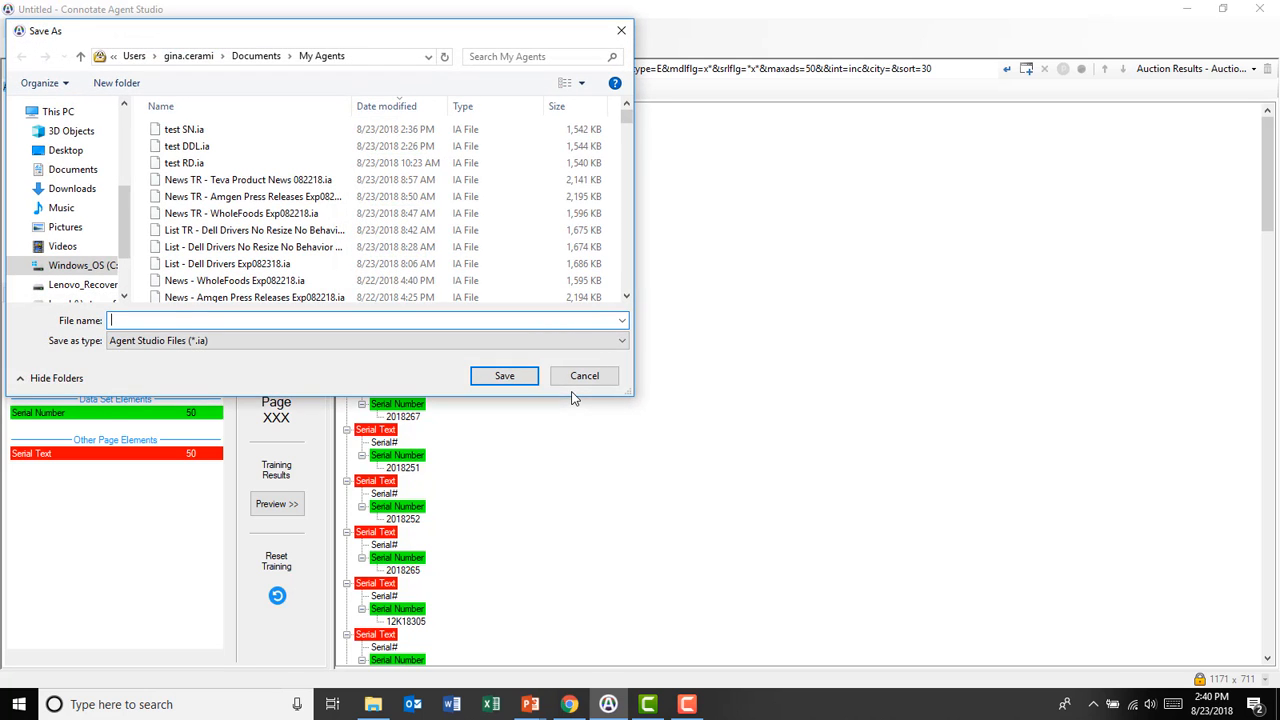
type("Serial Number Split")
left_click(520, 380)
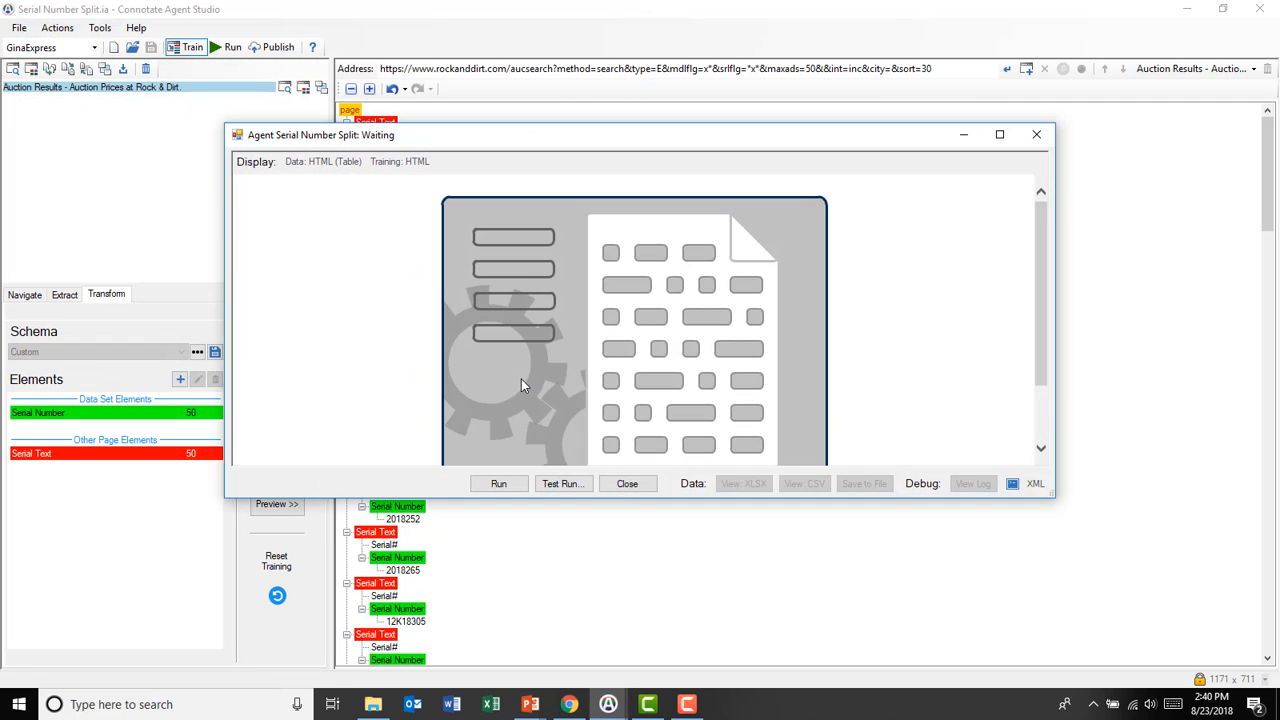
left_click(563, 483)
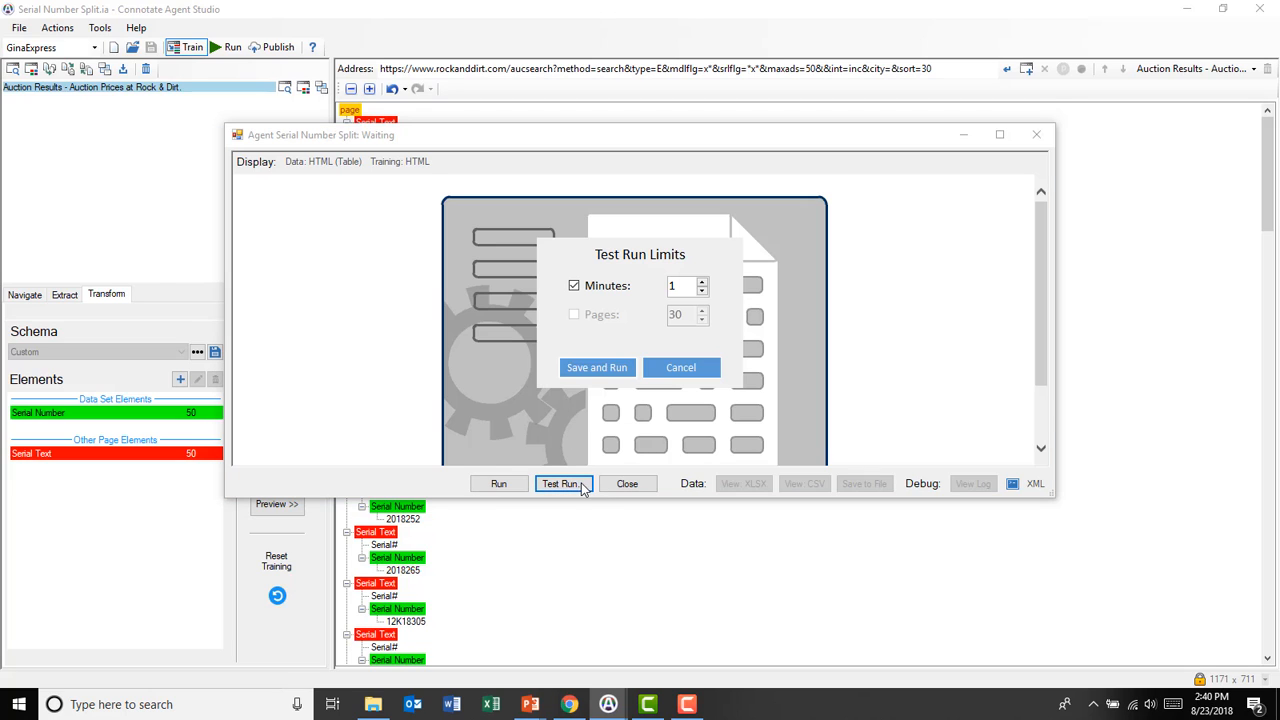
left_click(615, 368)
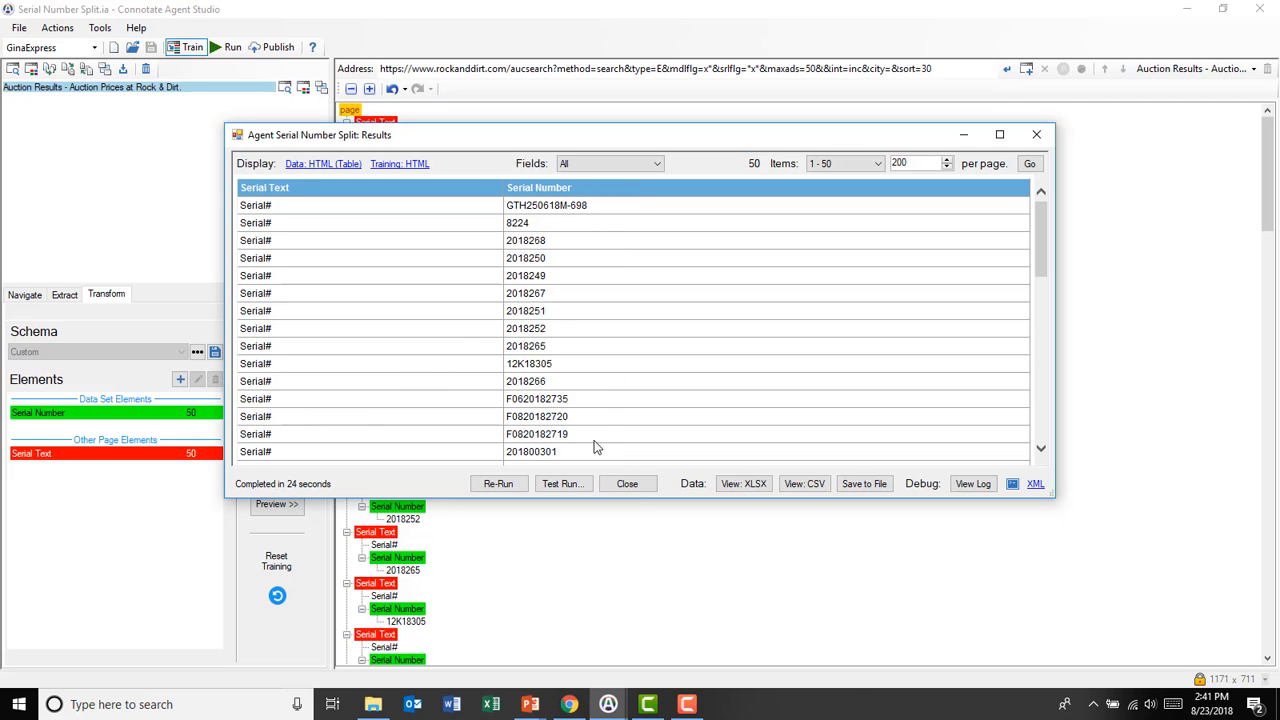
Step: Show only the Data Set Elements in the test run results, and close the results window
left_click(652, 164)
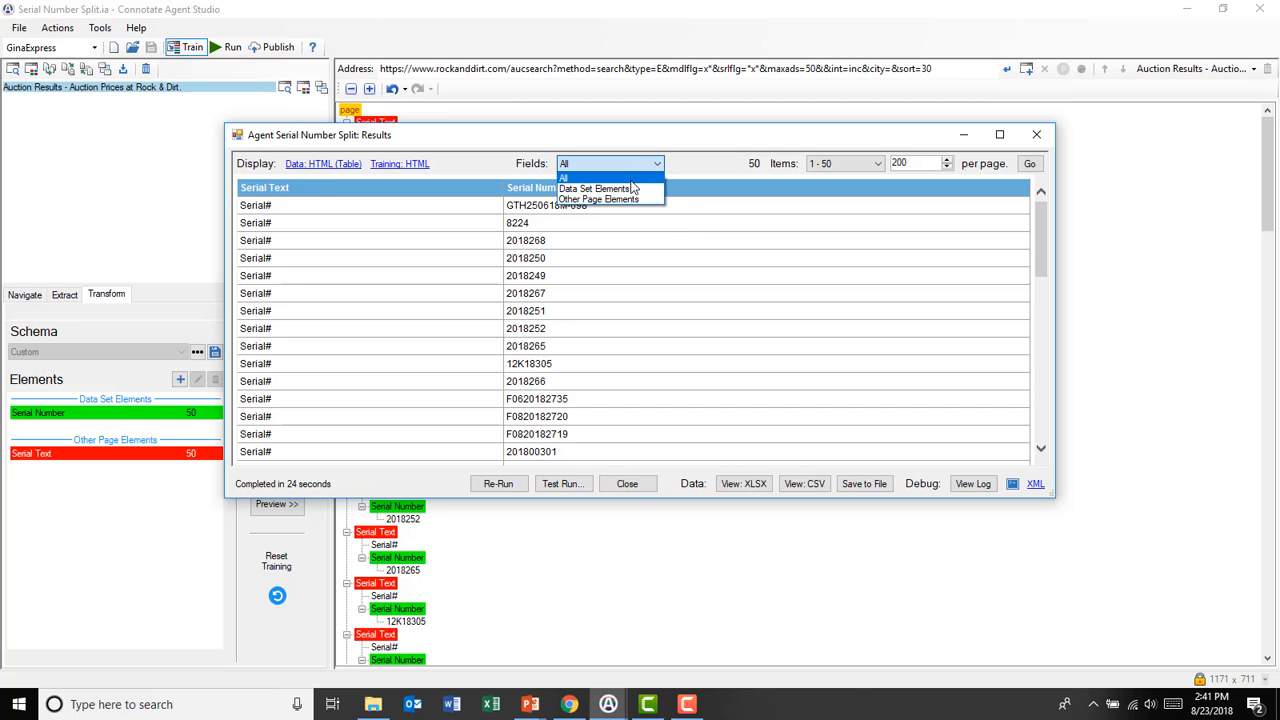
left_click(628, 189)
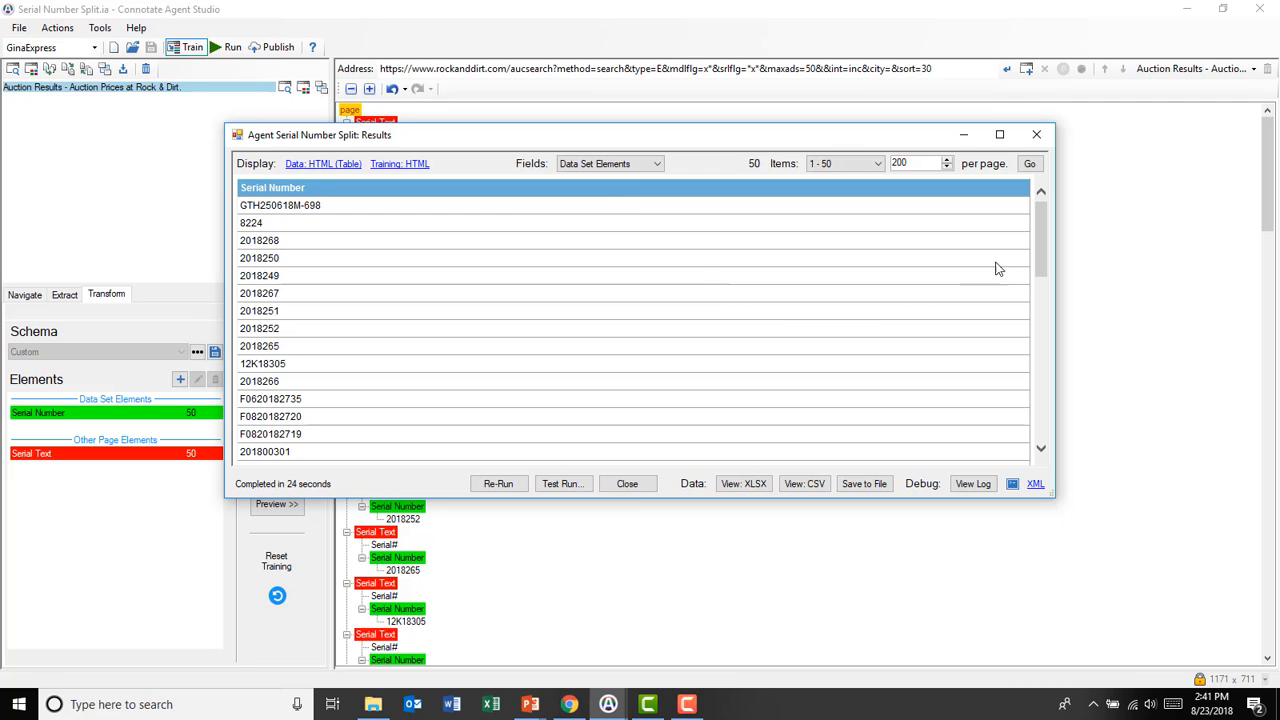
left_click(1038, 135)
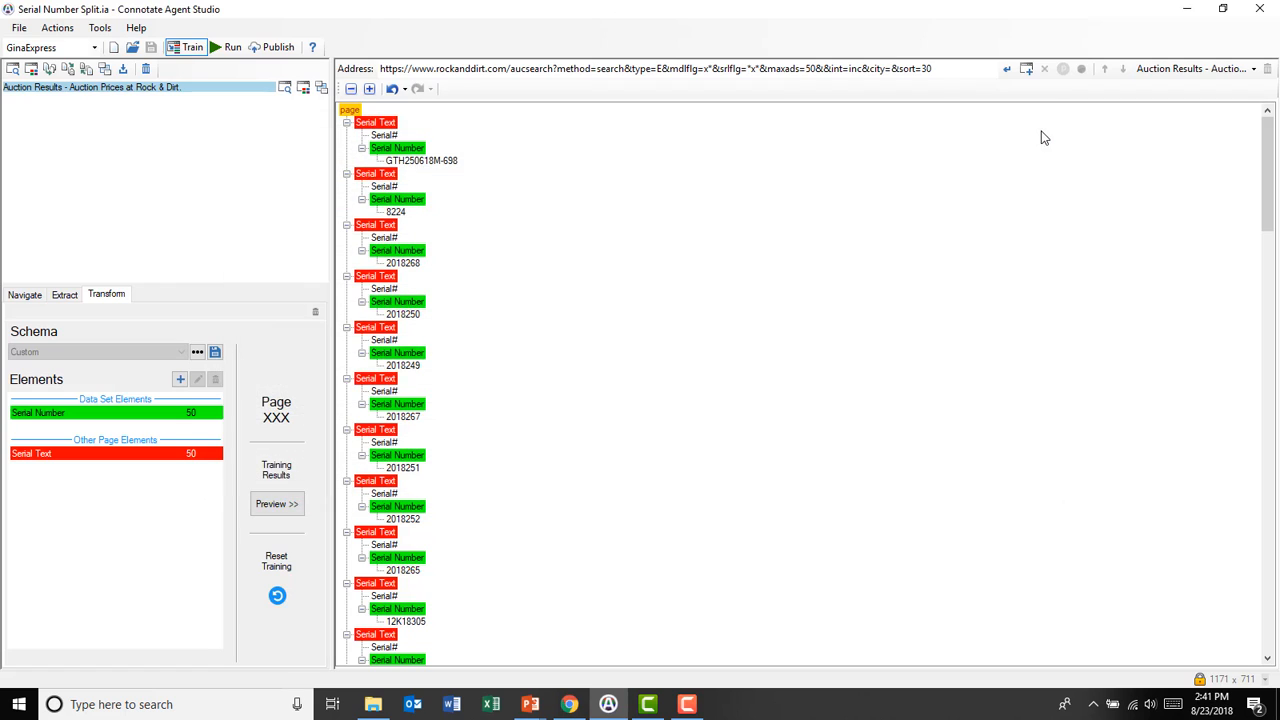
Step: Create a new blank agent
left_click(18, 28)
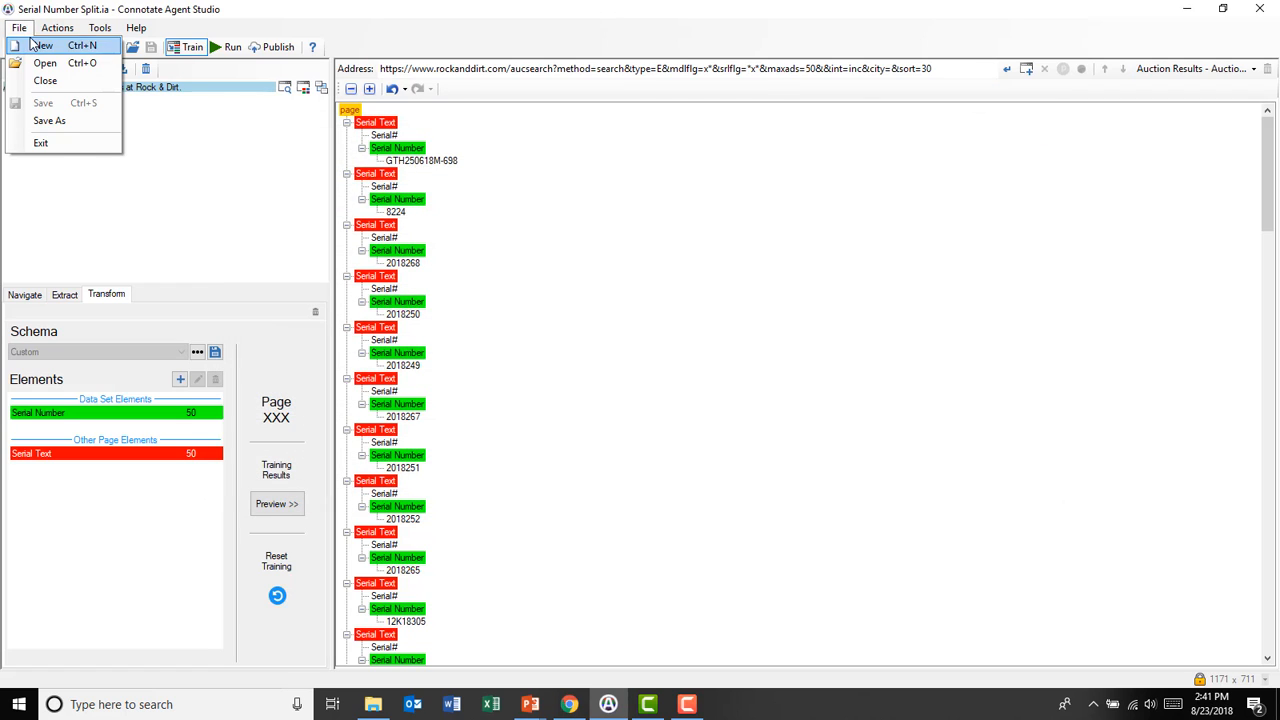
left_click(43, 45)
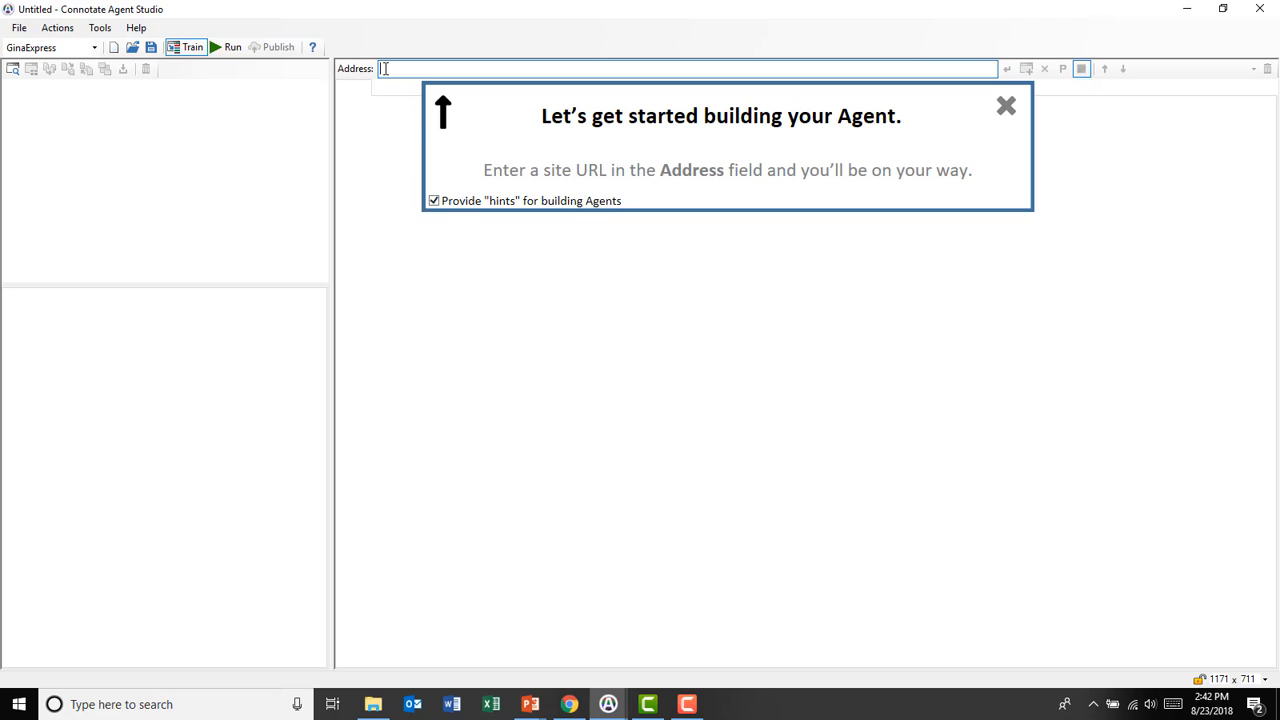
type("https://media.wholefoodsmarket.com/news")
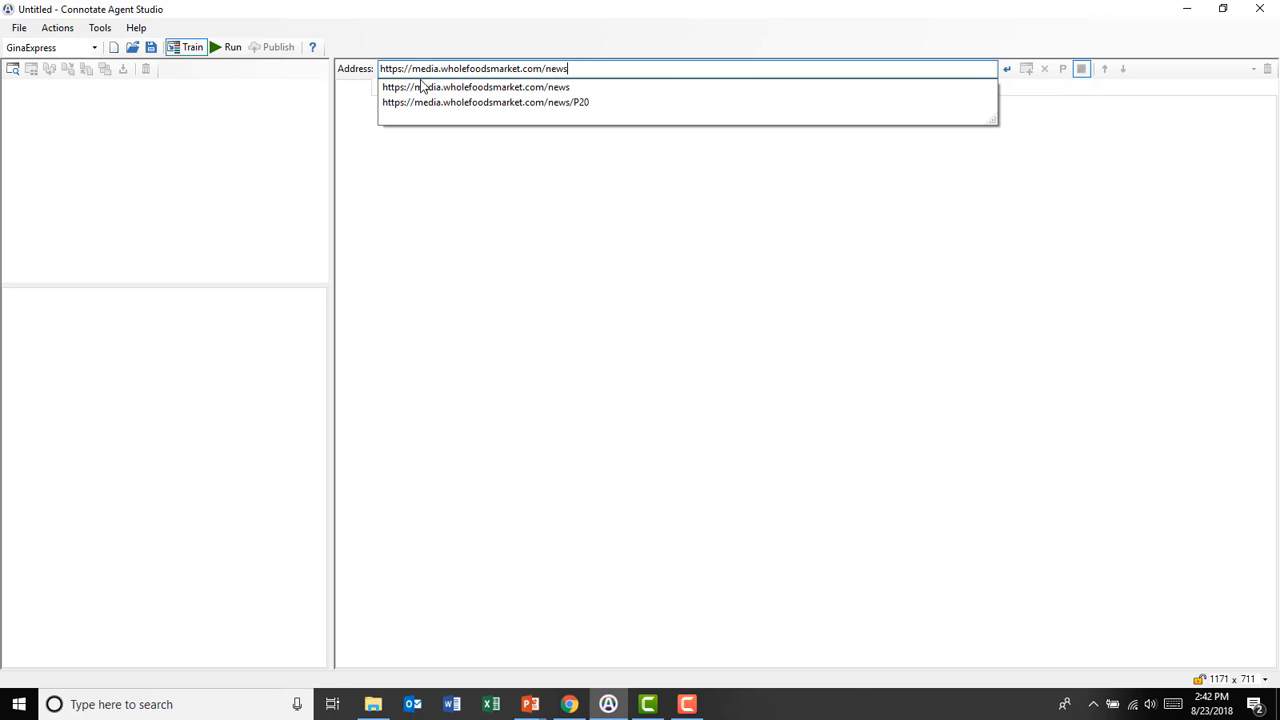
left_click(412, 88)
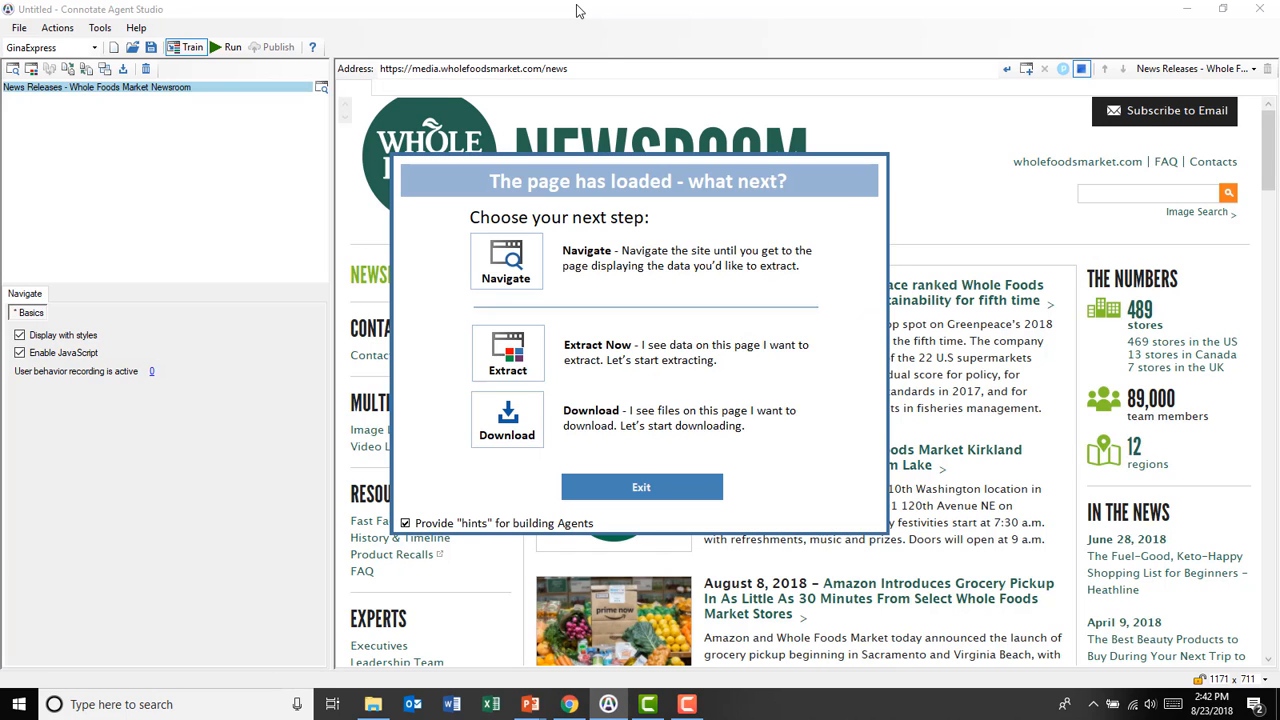
left_click(504, 356)
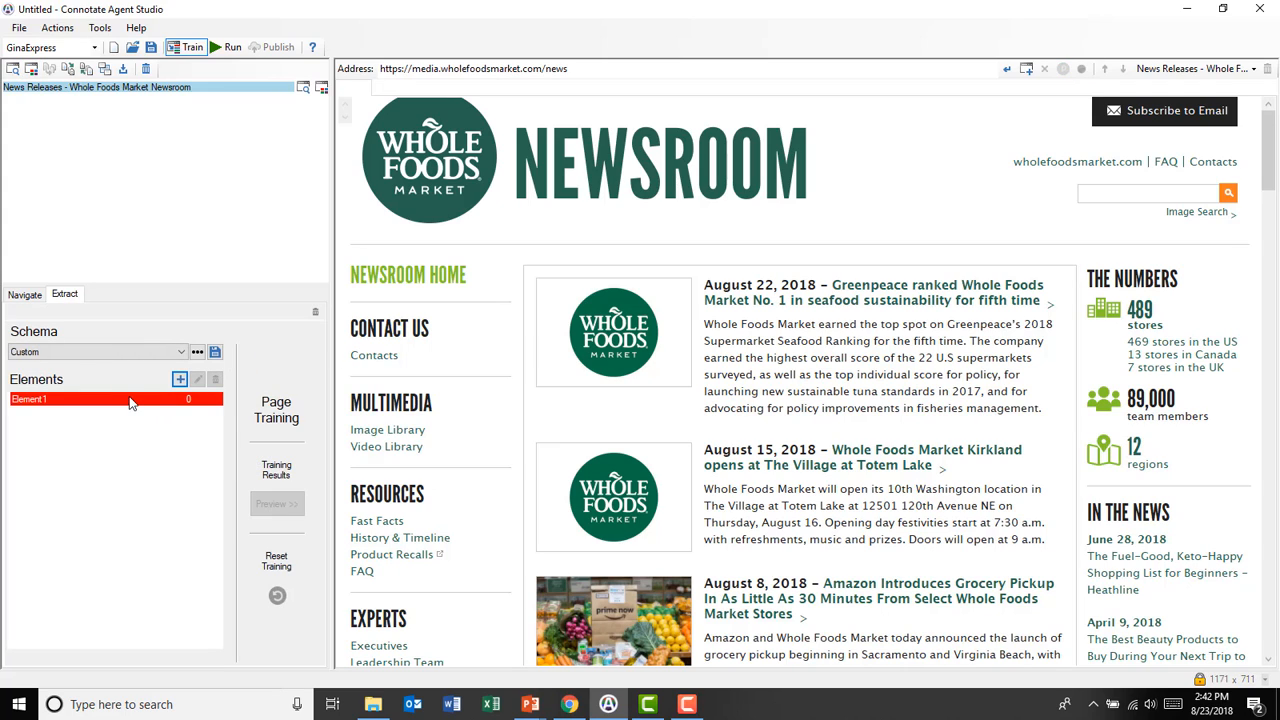
Step: Rename the default schema element Element1 to Month
double_click(128, 401)
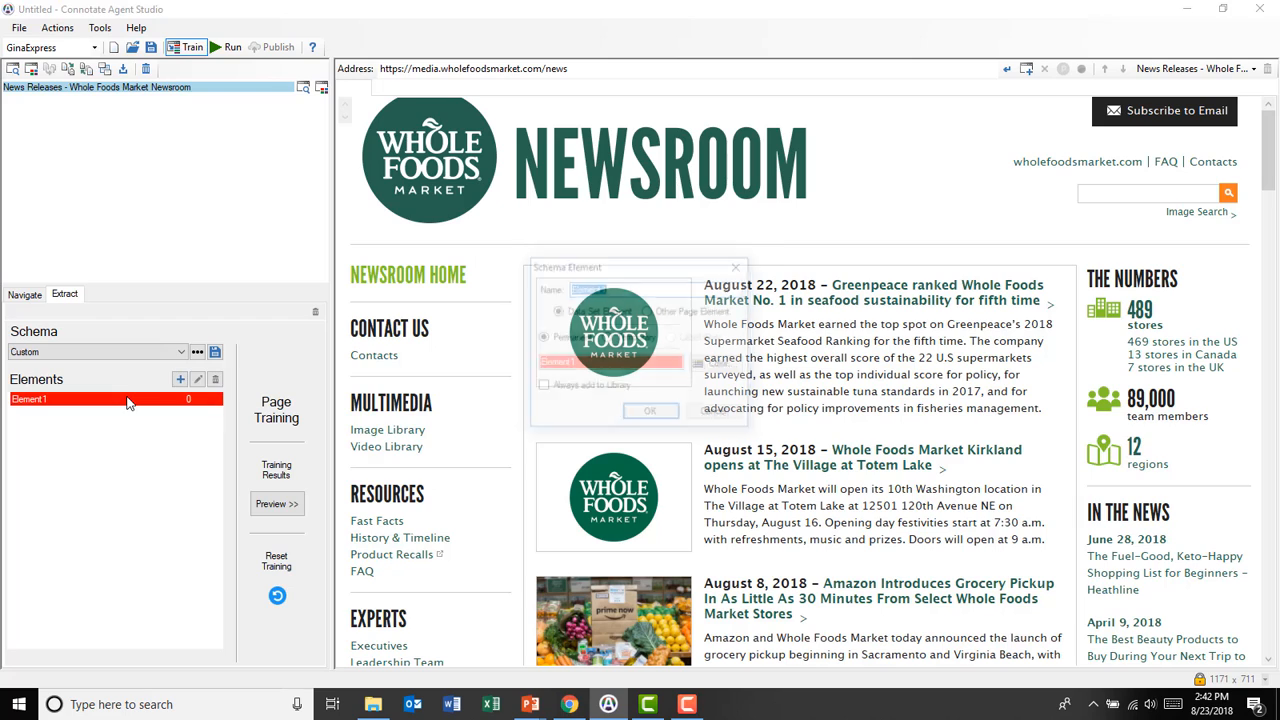
type("Month")
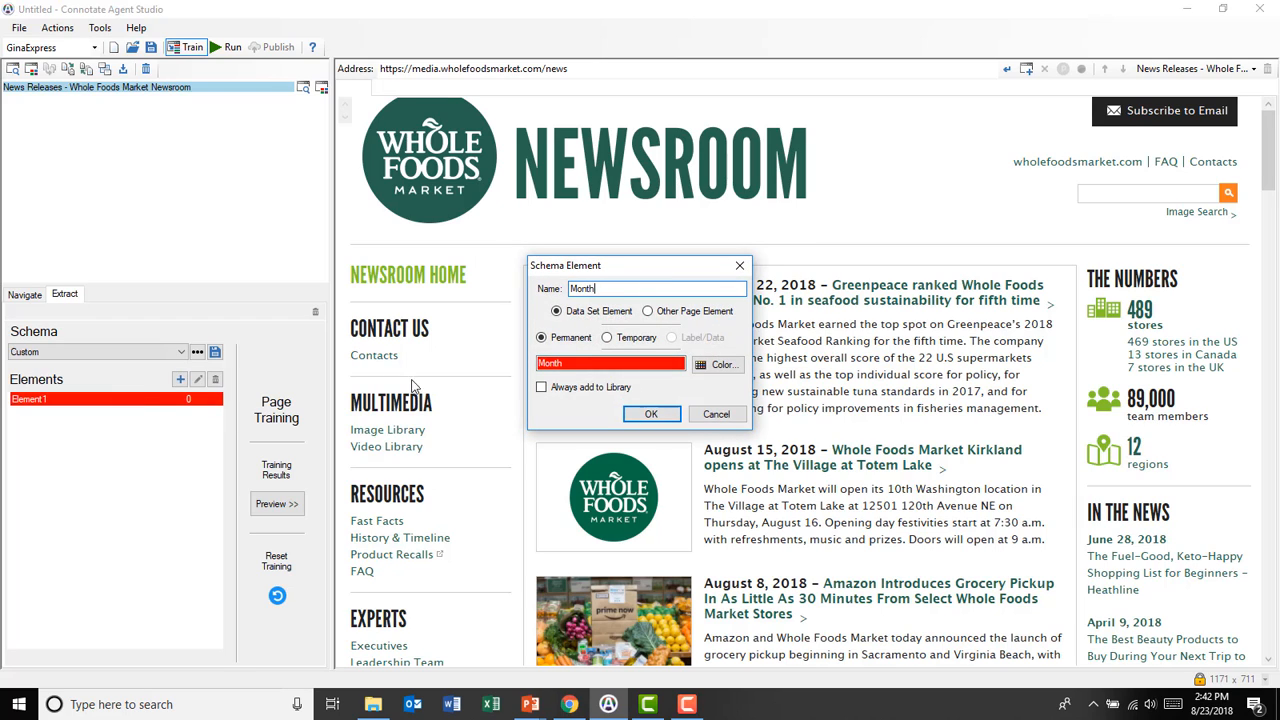
left_click(651, 414)
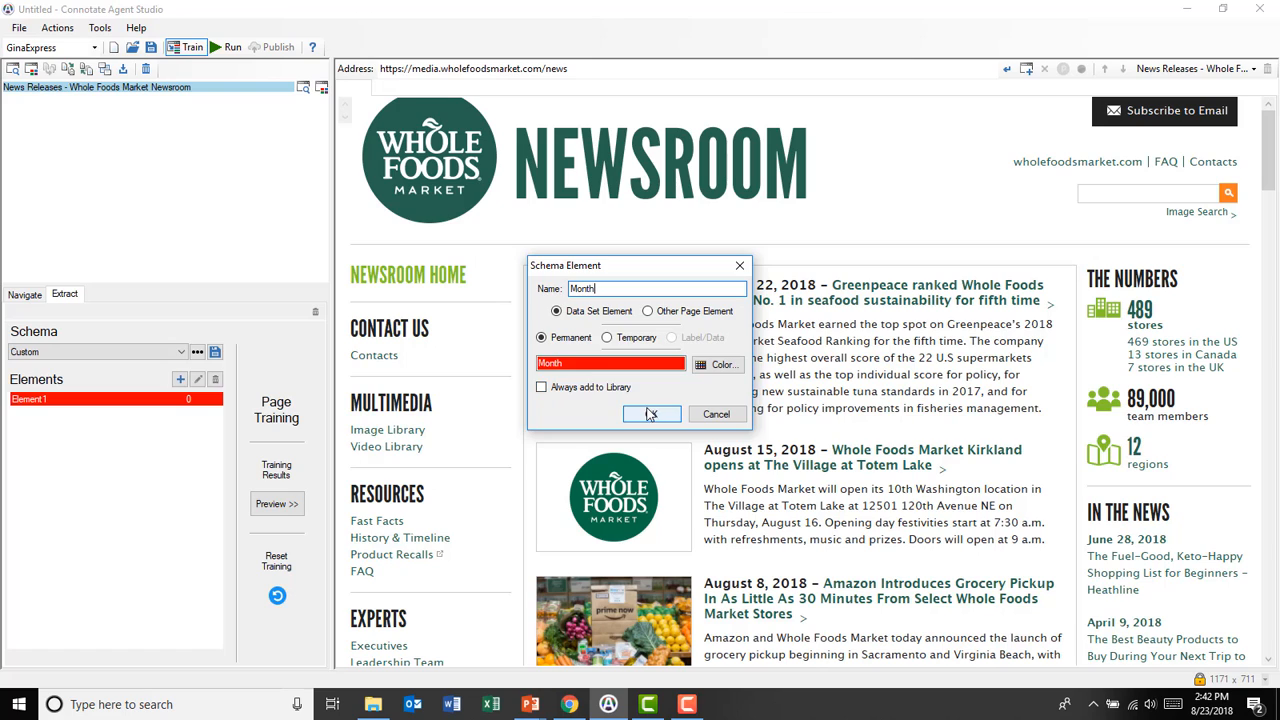
Step: Add two permanent Data Set Elements named Day and Year to the schema
left_click(180, 379)
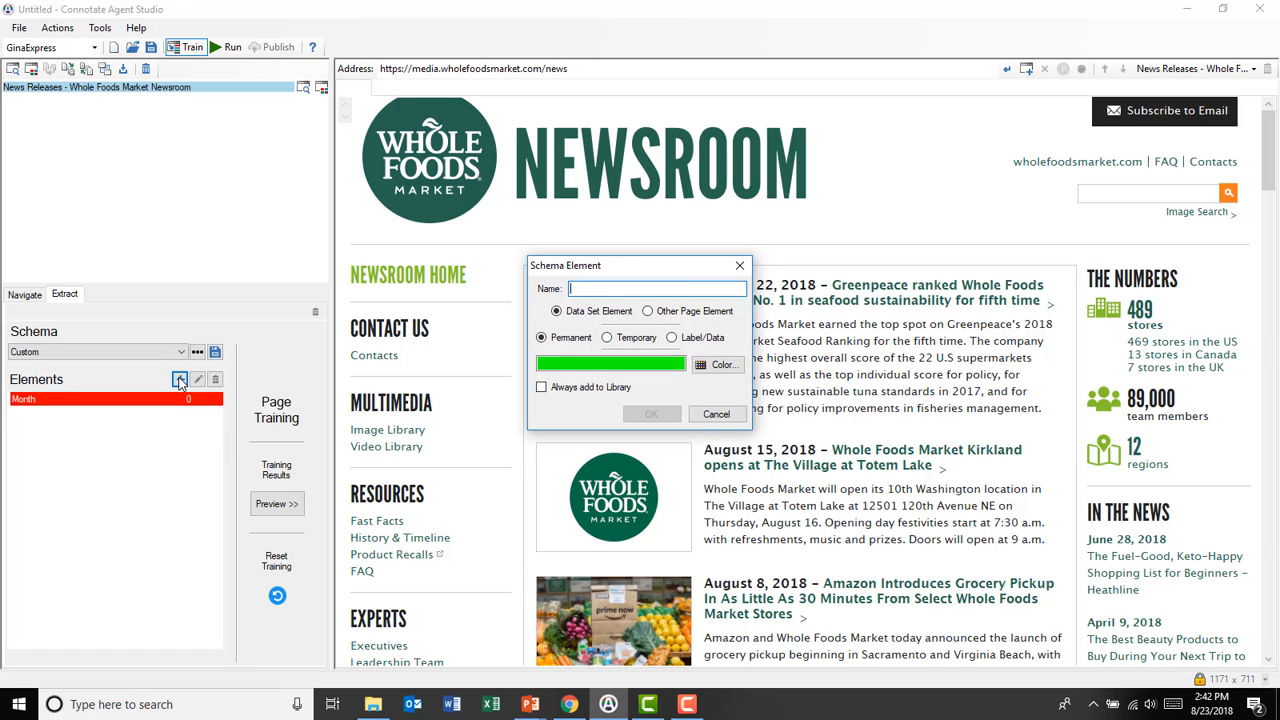
type("Day")
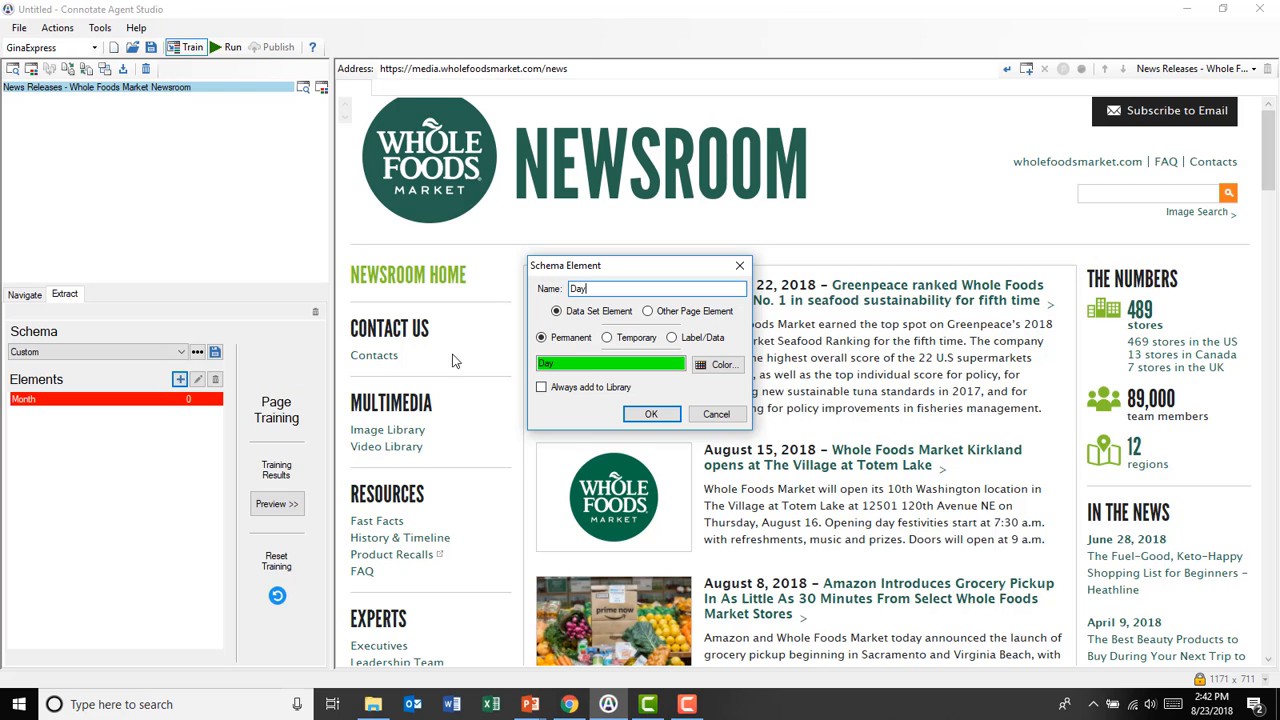
left_click(651, 415)
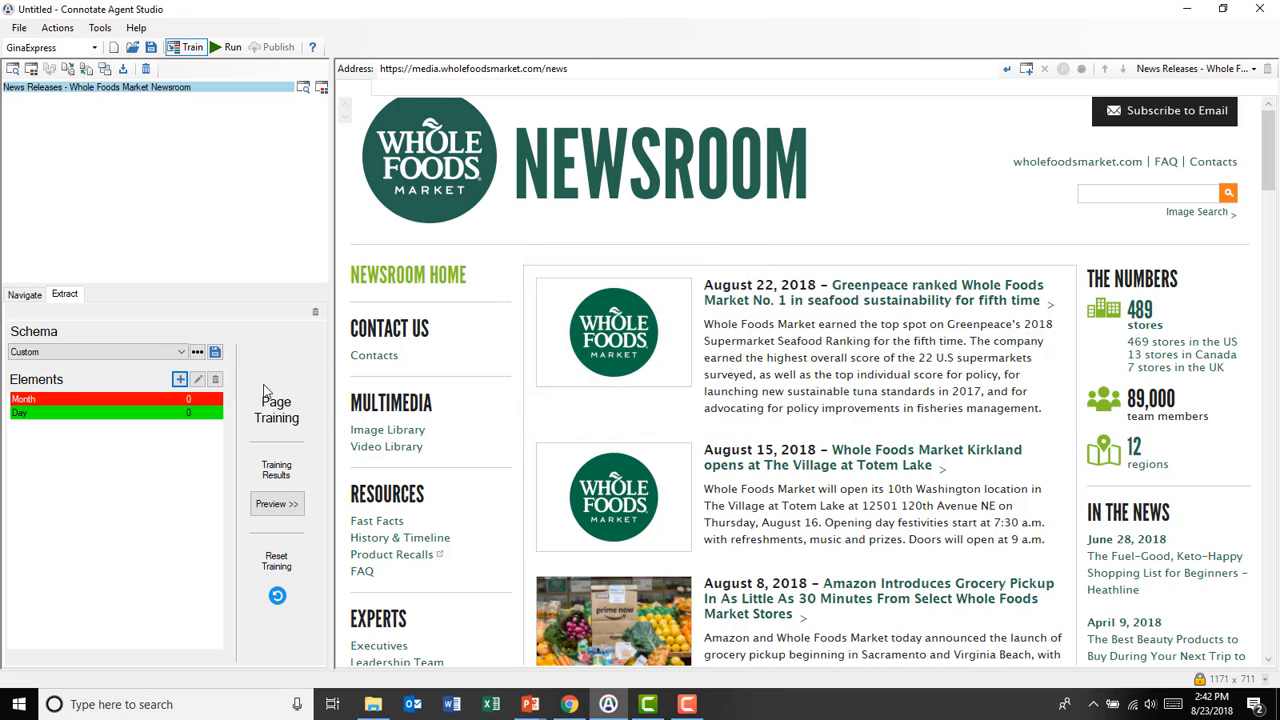
left_click(180, 380)
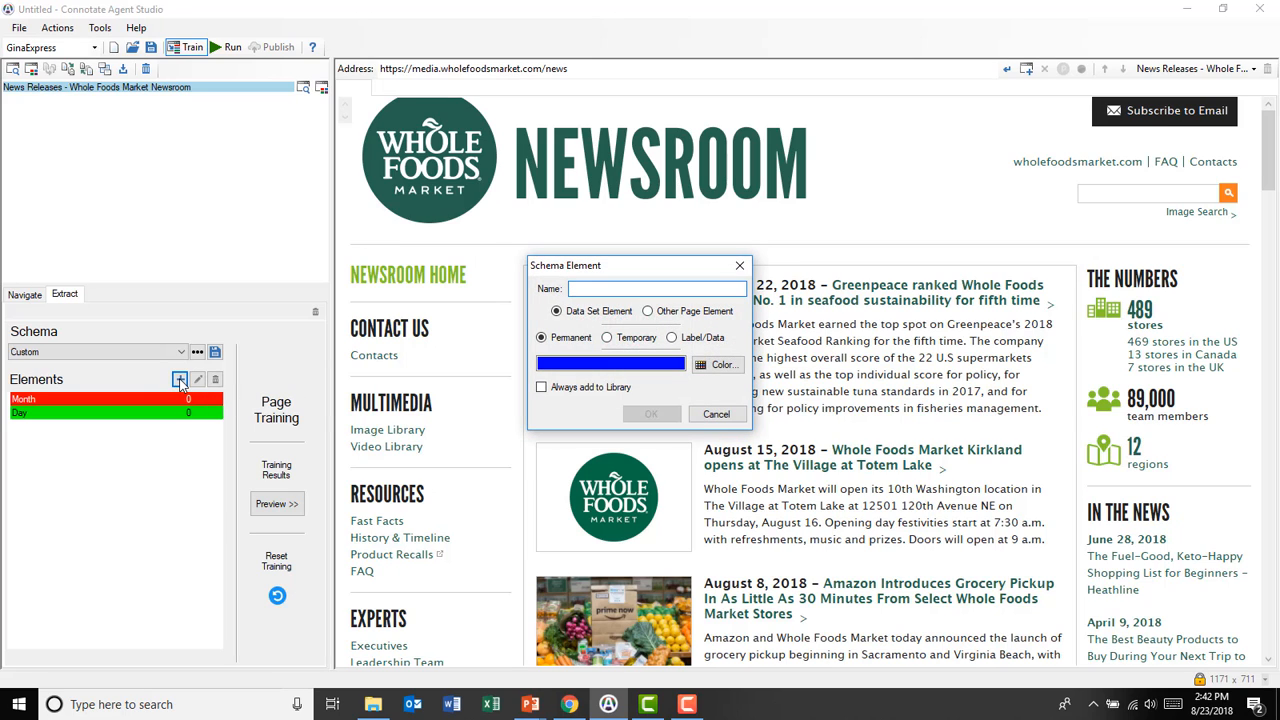
type("Year")
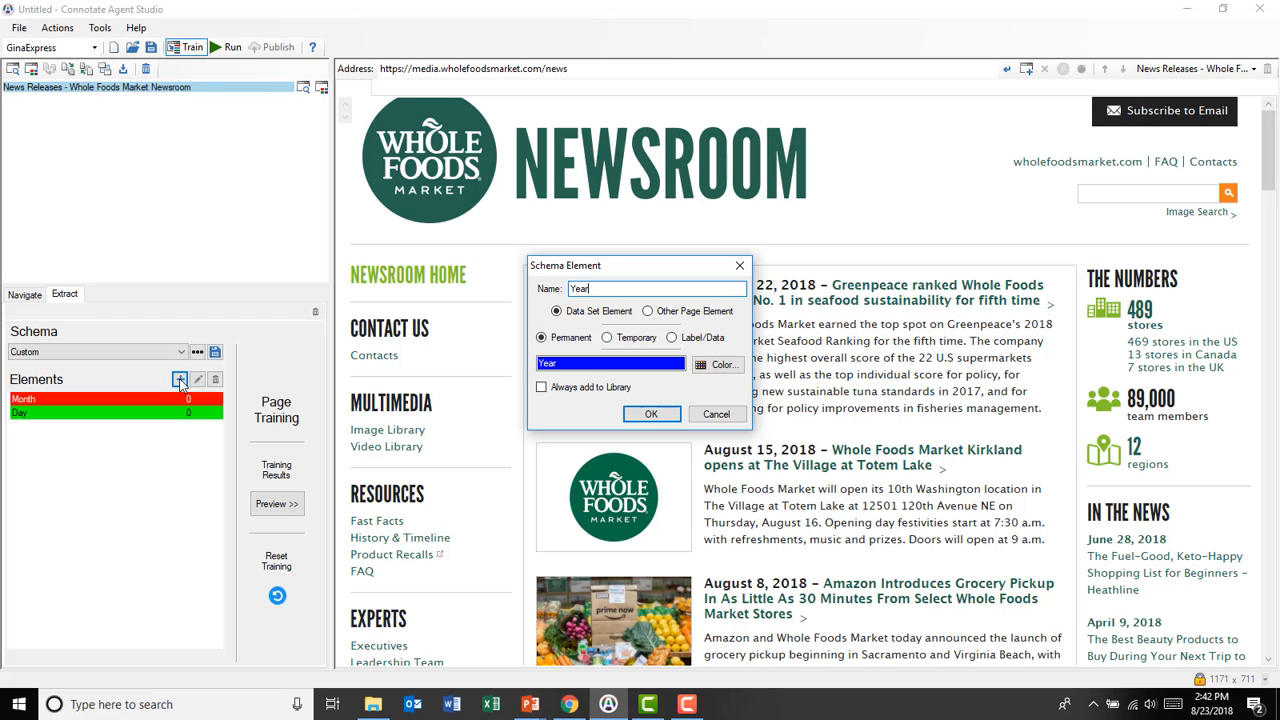
left_click(650, 414)
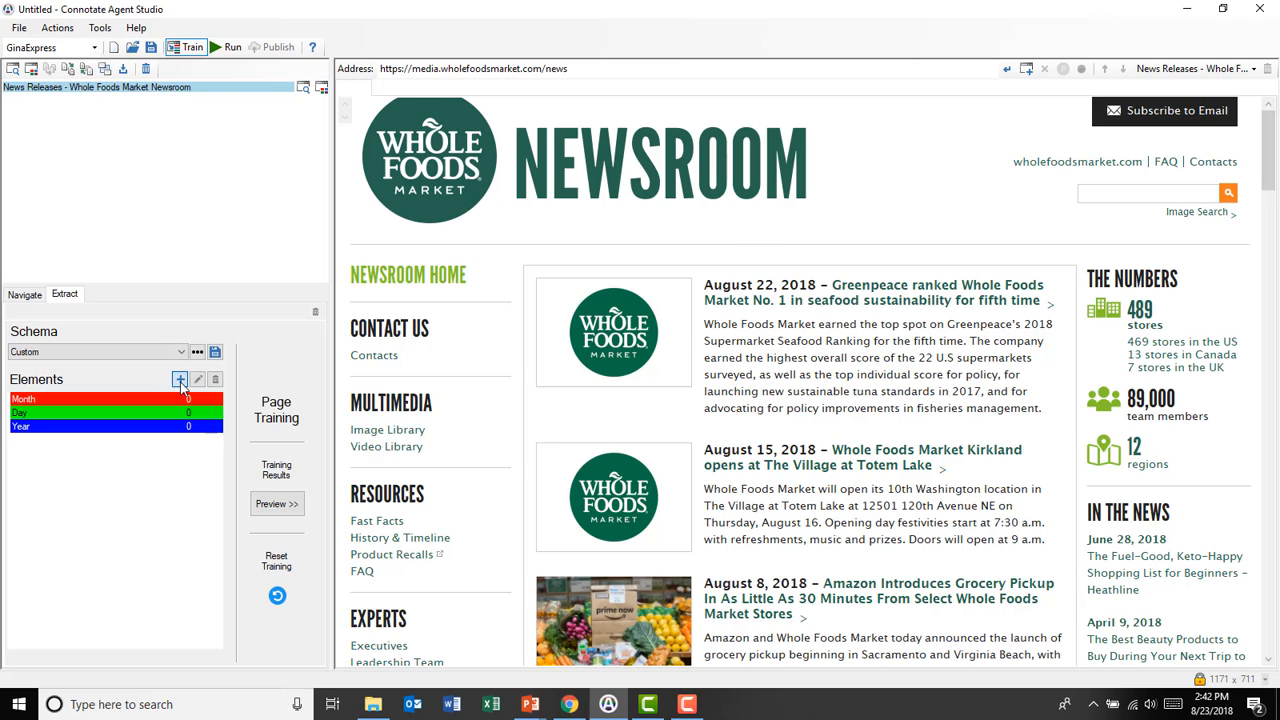
Step: Add a permanent element named Junk to the schema as an Other Page Element
left_click(179, 379)
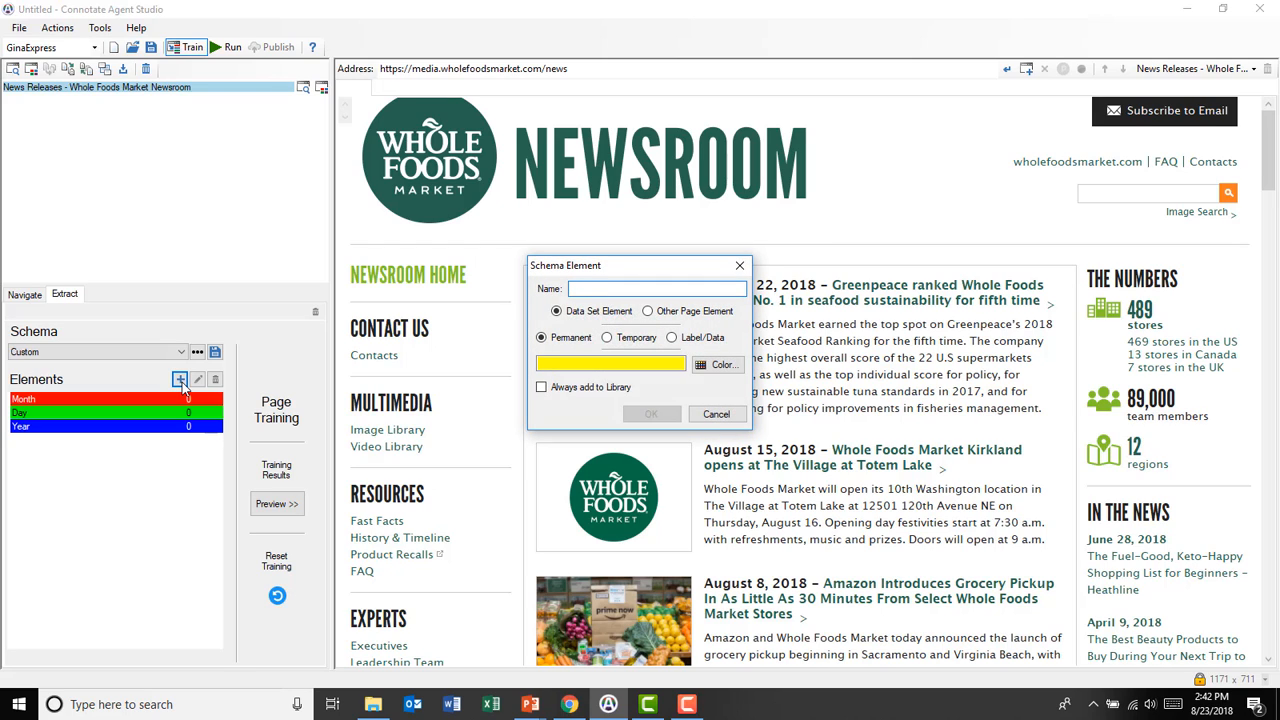
type("Junk")
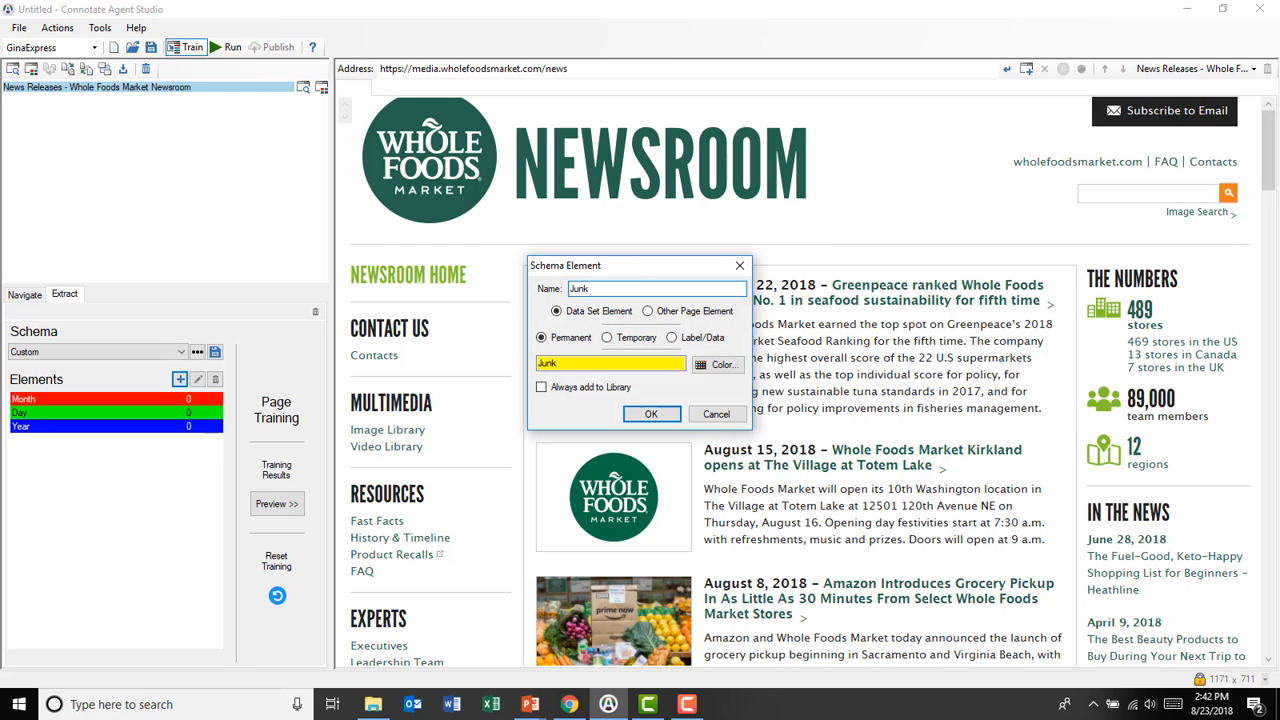
left_click(647, 312)
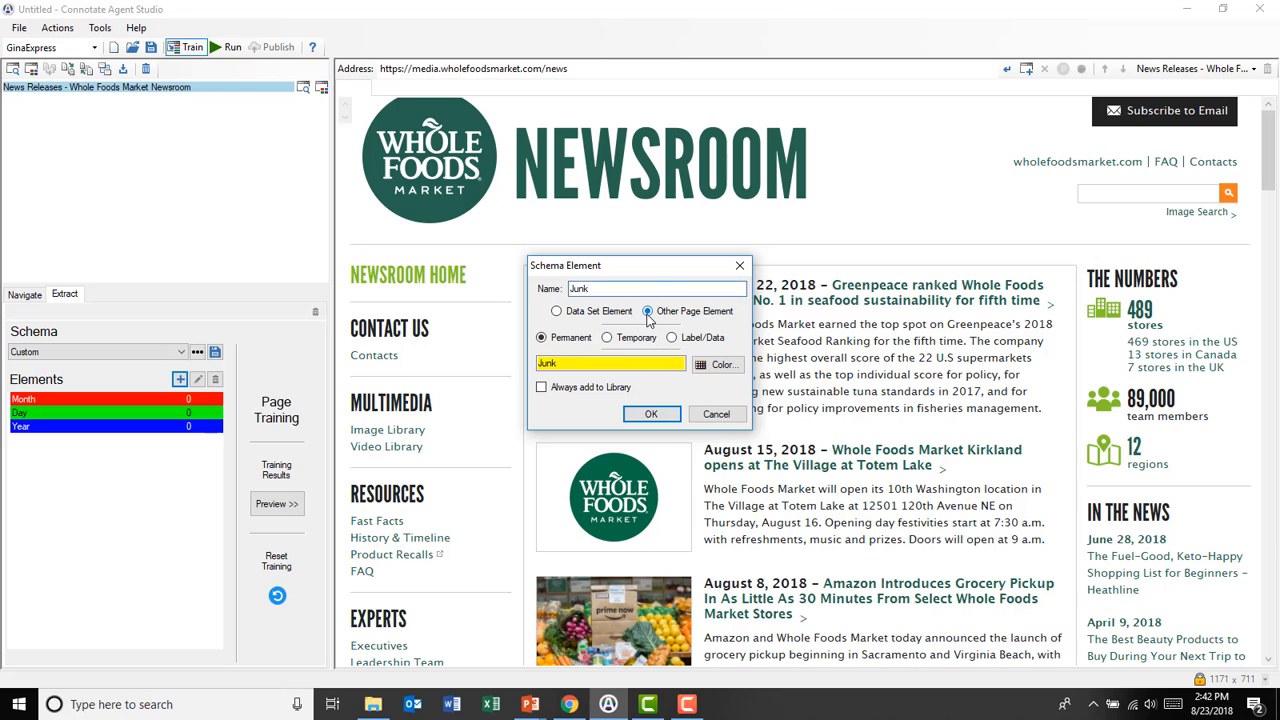
left_click(660, 416)
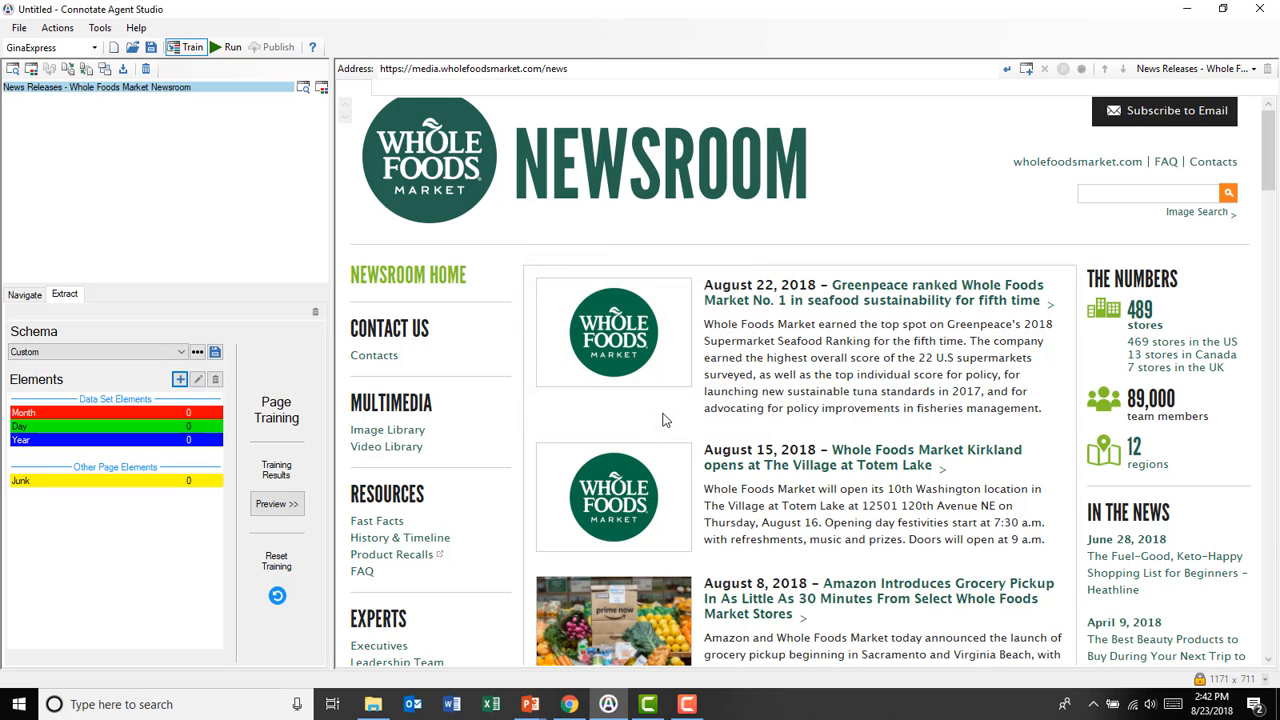
Step: Train the news release dates as Month, ignoring the August 22 release's headline, summary paragraph and logo image, and check the tagging down the page
left_click(738, 287)
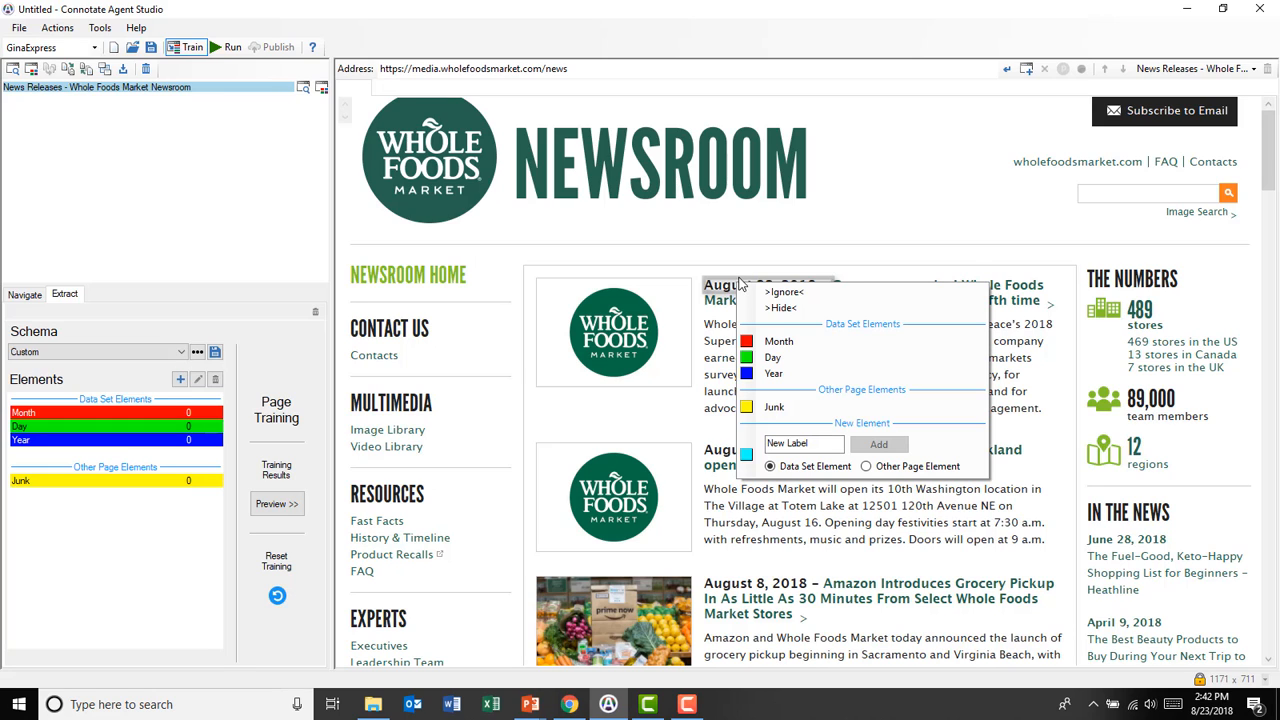
left_click(778, 343)
left_click(921, 294)
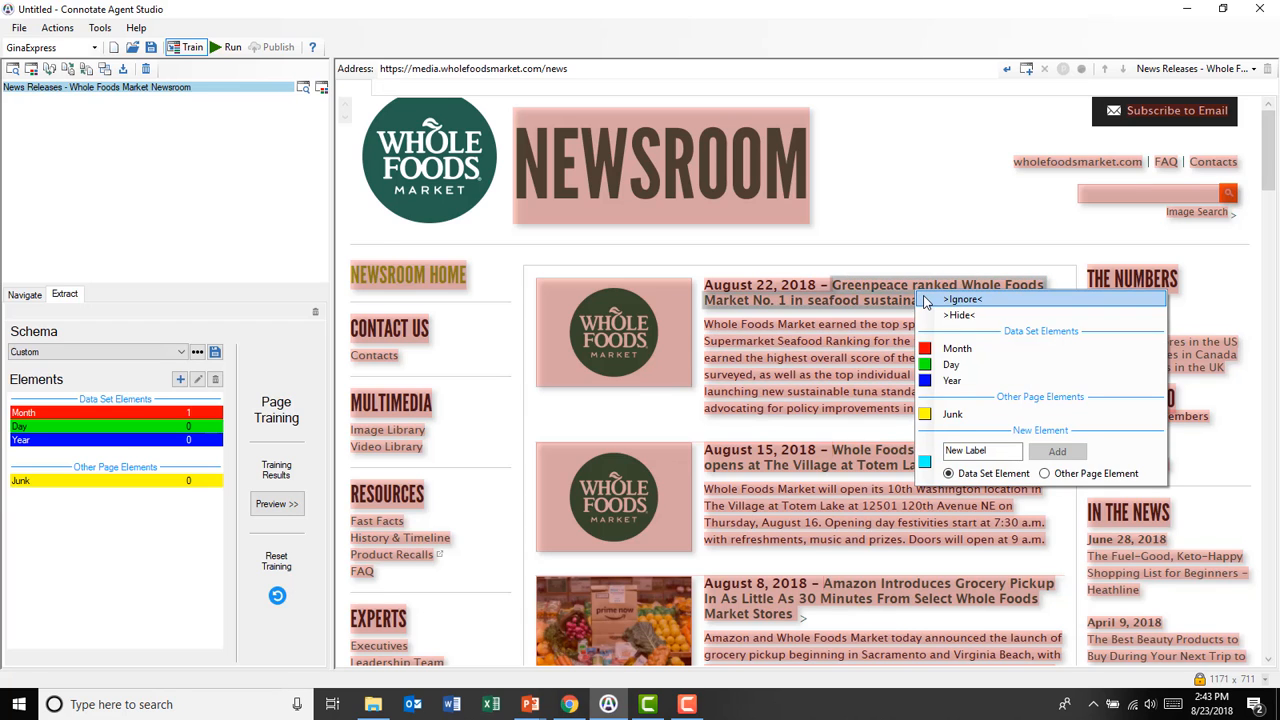
left_click(926, 300)
left_click(910, 332)
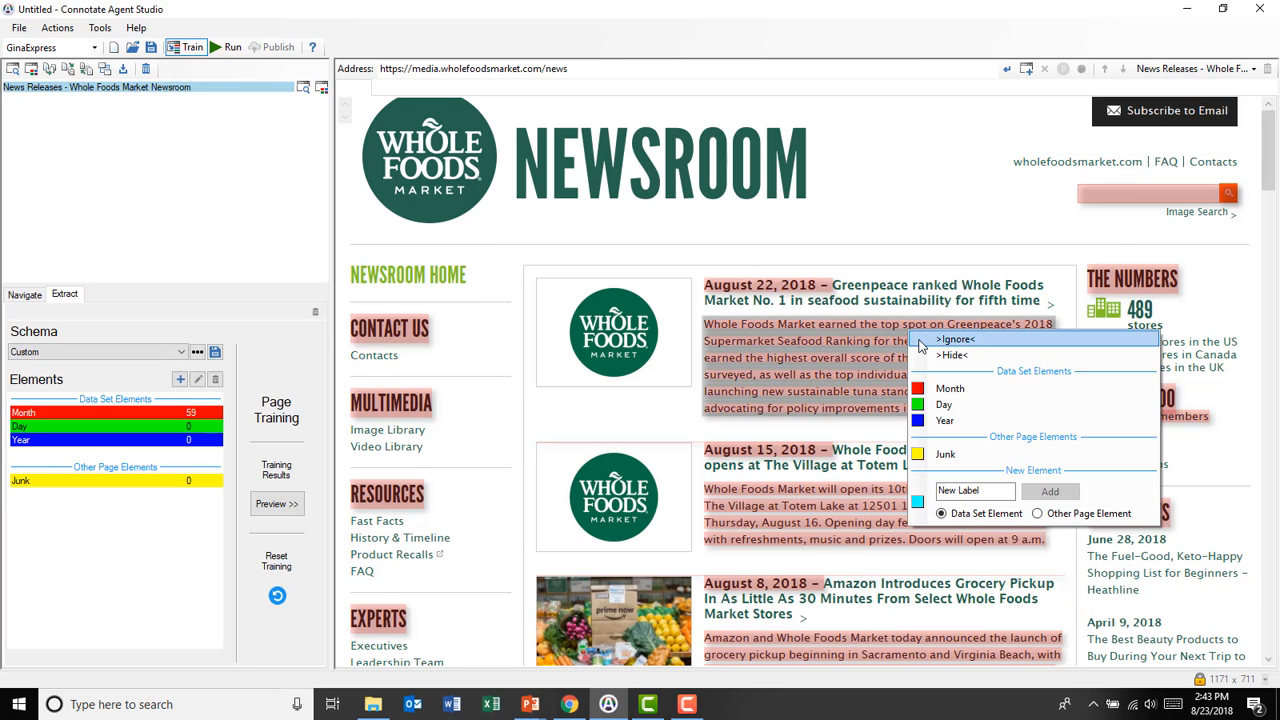
left_click(921, 343)
left_click(585, 367)
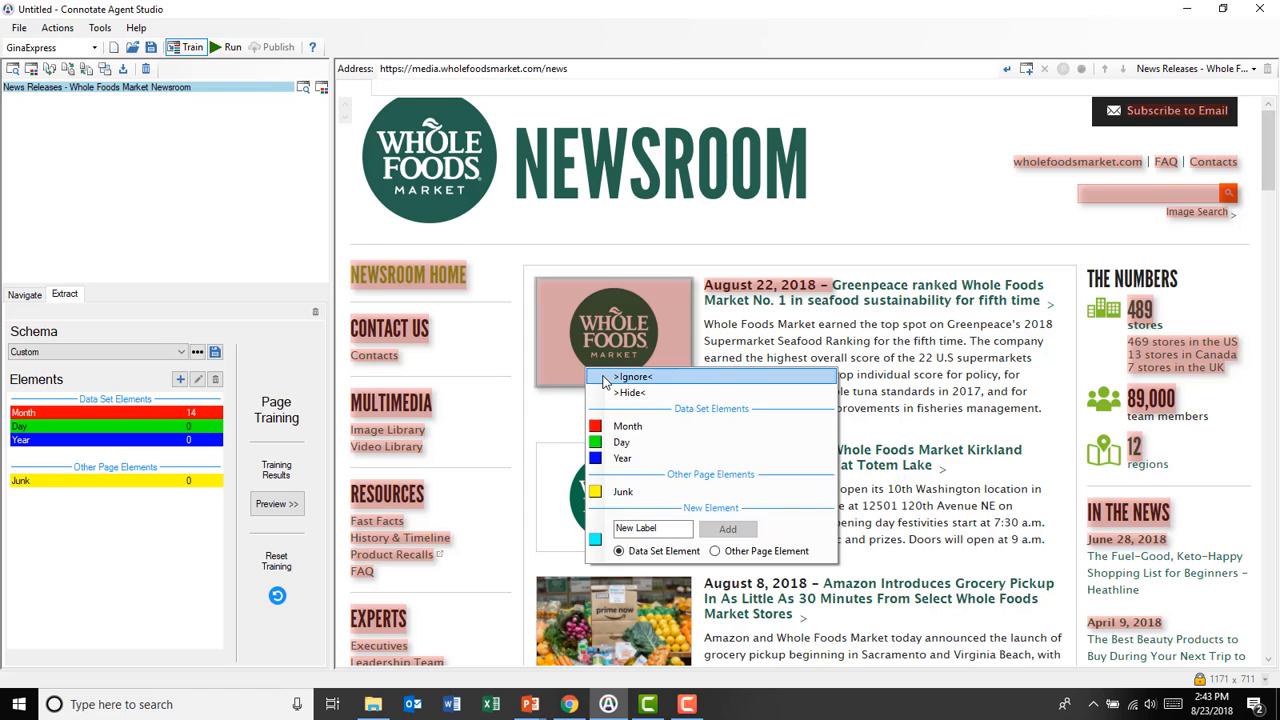
left_click(604, 379)
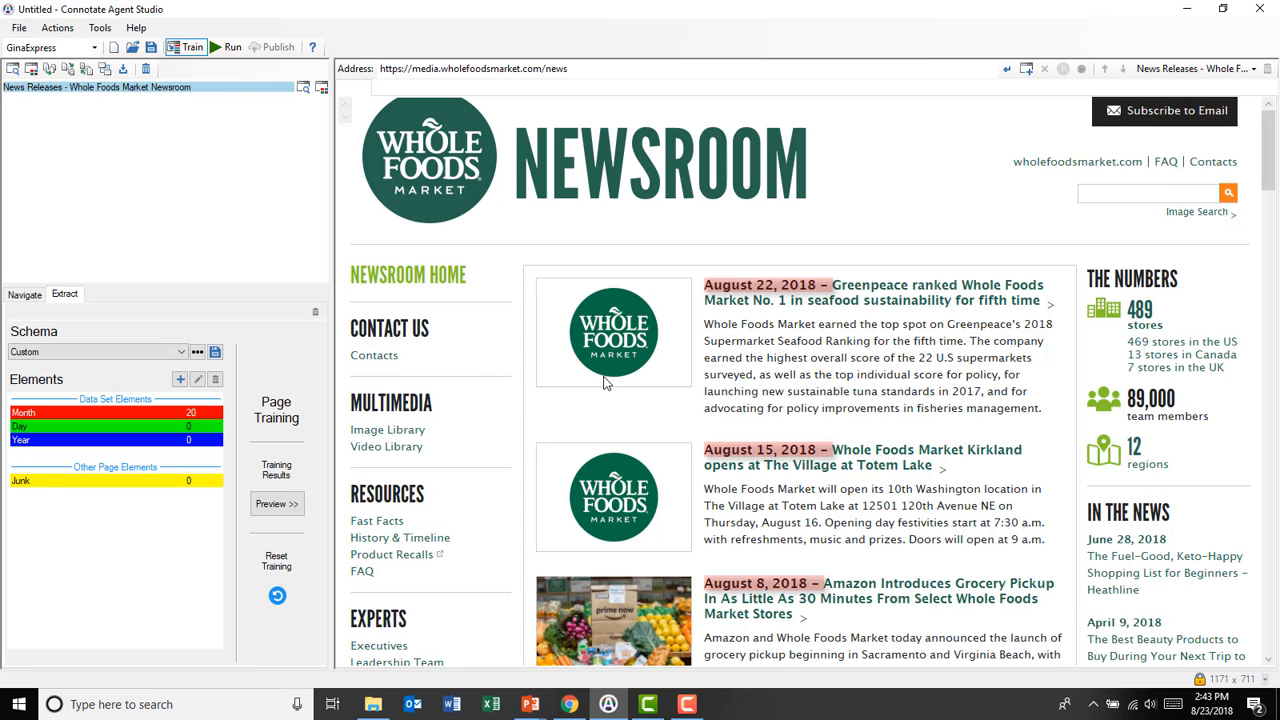
scroll(1060, 462, "down", 2)
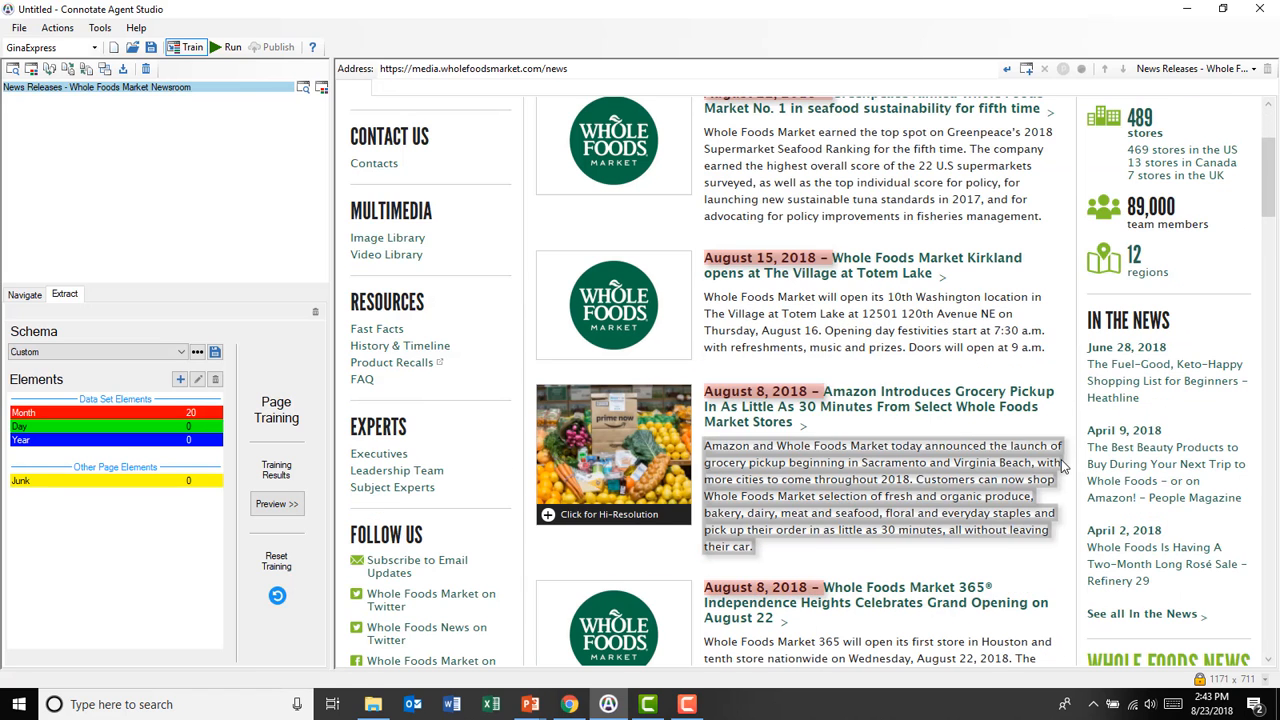
scroll(1063, 466, "down", 2)
scroll(1066, 482, "up", 4)
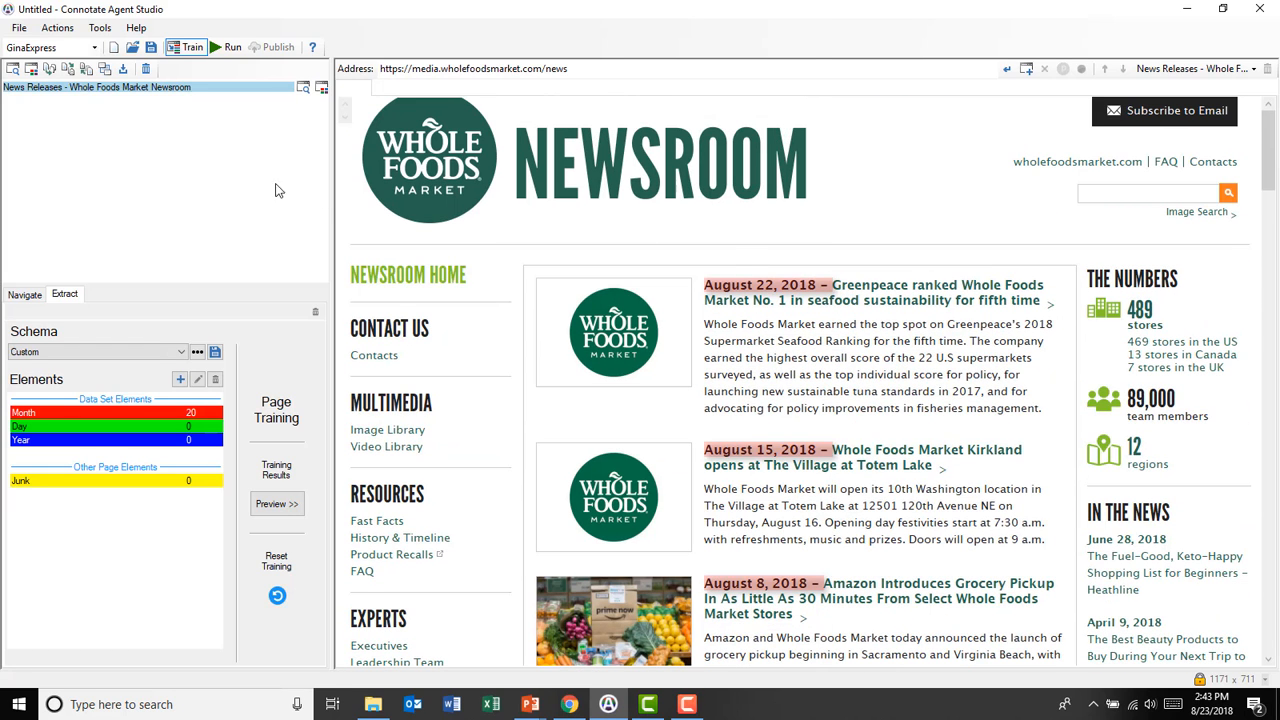
Step: Add a Transform action and split the Month nodes at the first space, discarding the delimiter and mapping the new elements to Day
left_click(58, 30)
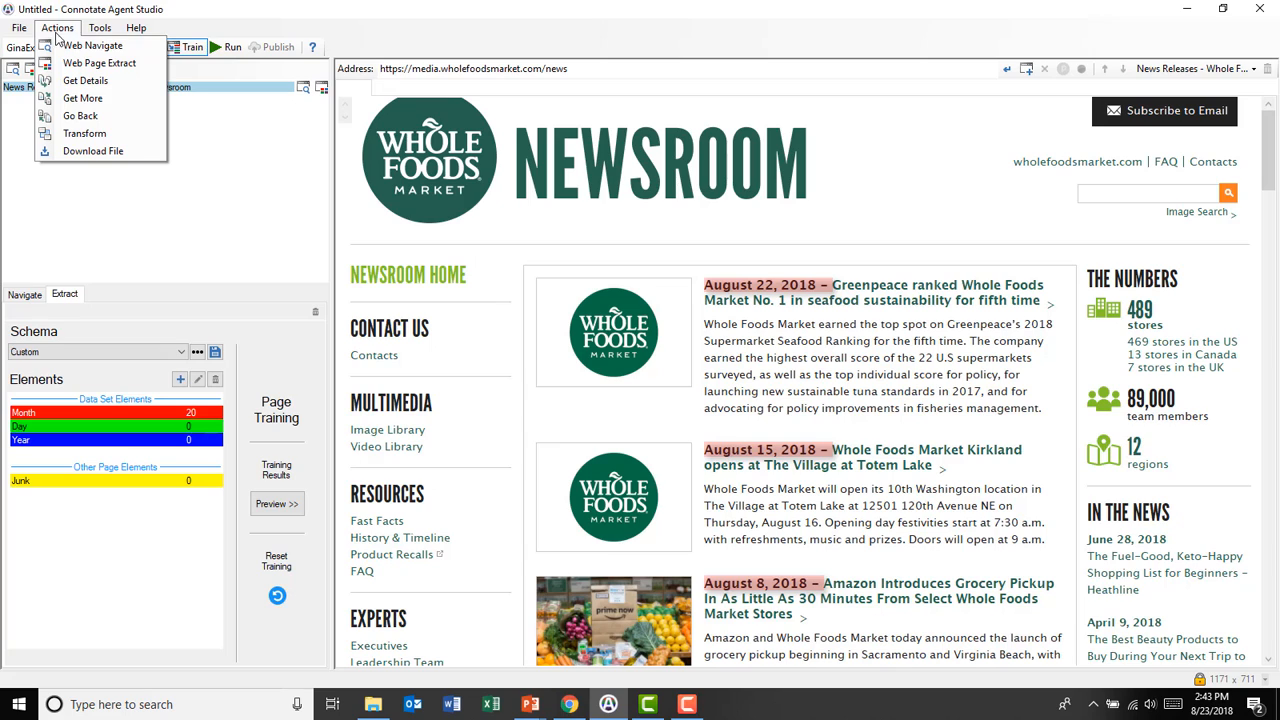
left_click(83, 134)
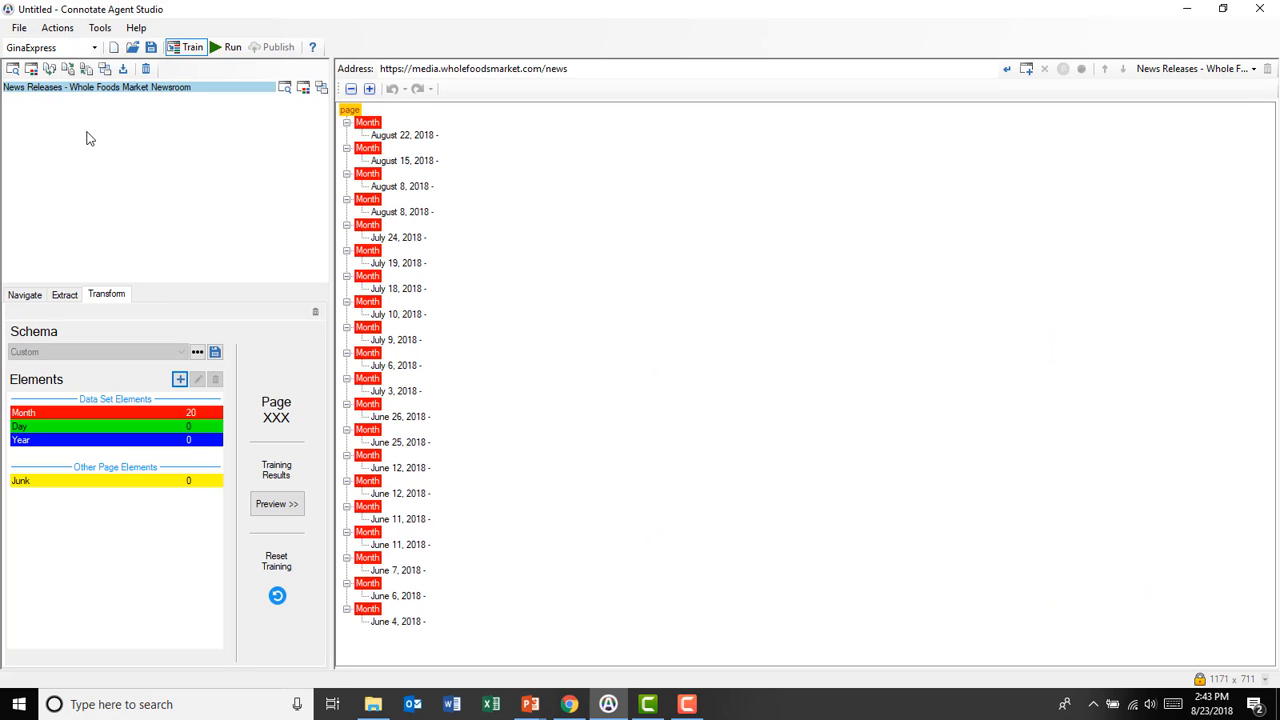
right_click(367, 128)
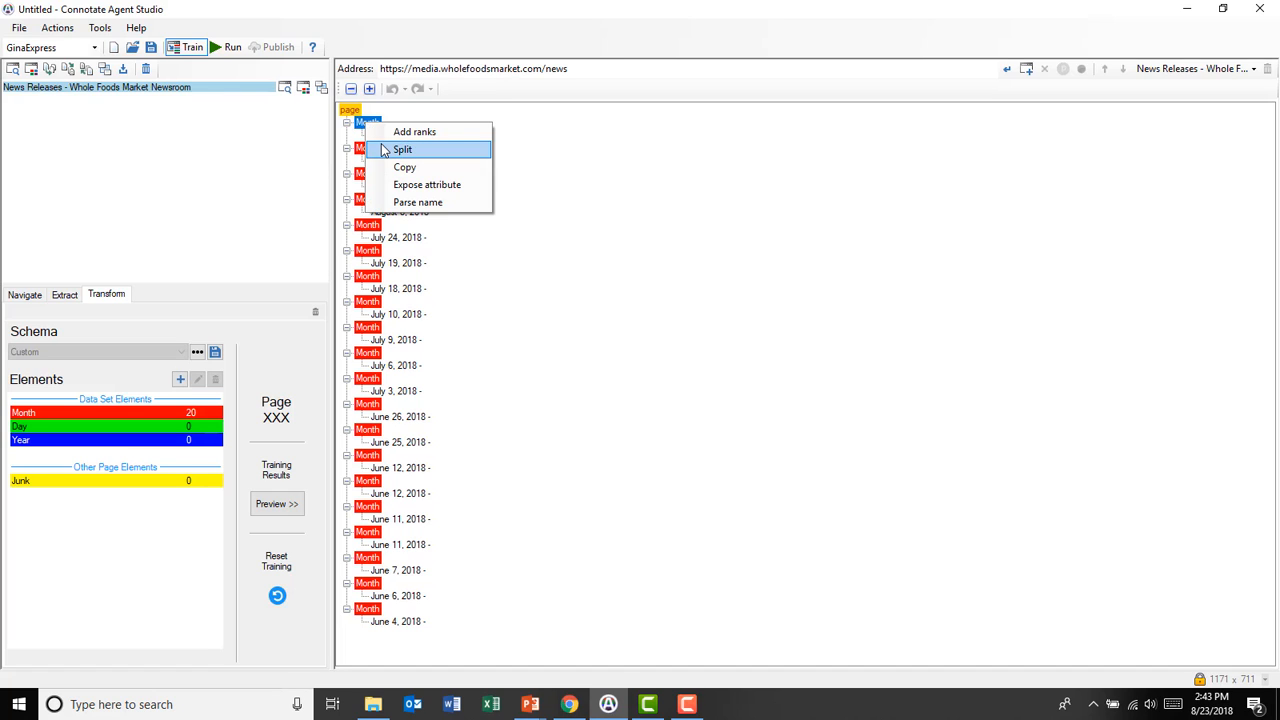
left_click(386, 150)
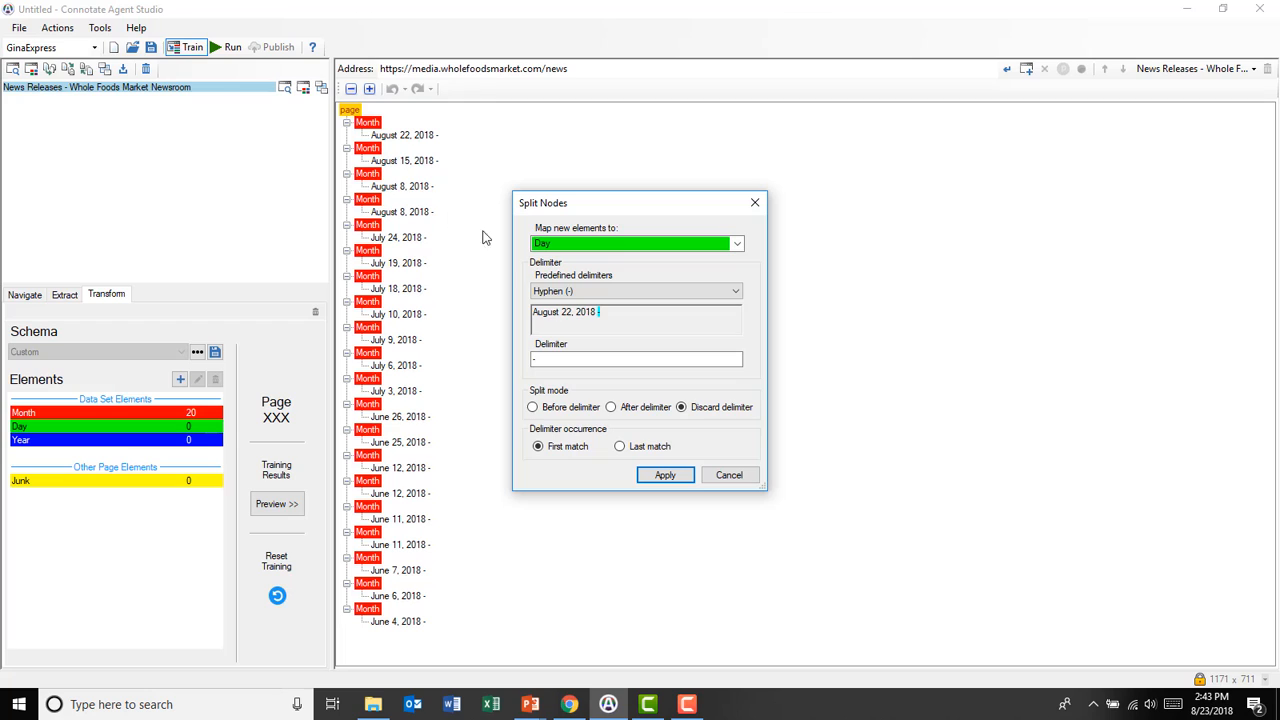
left_click(735, 292)
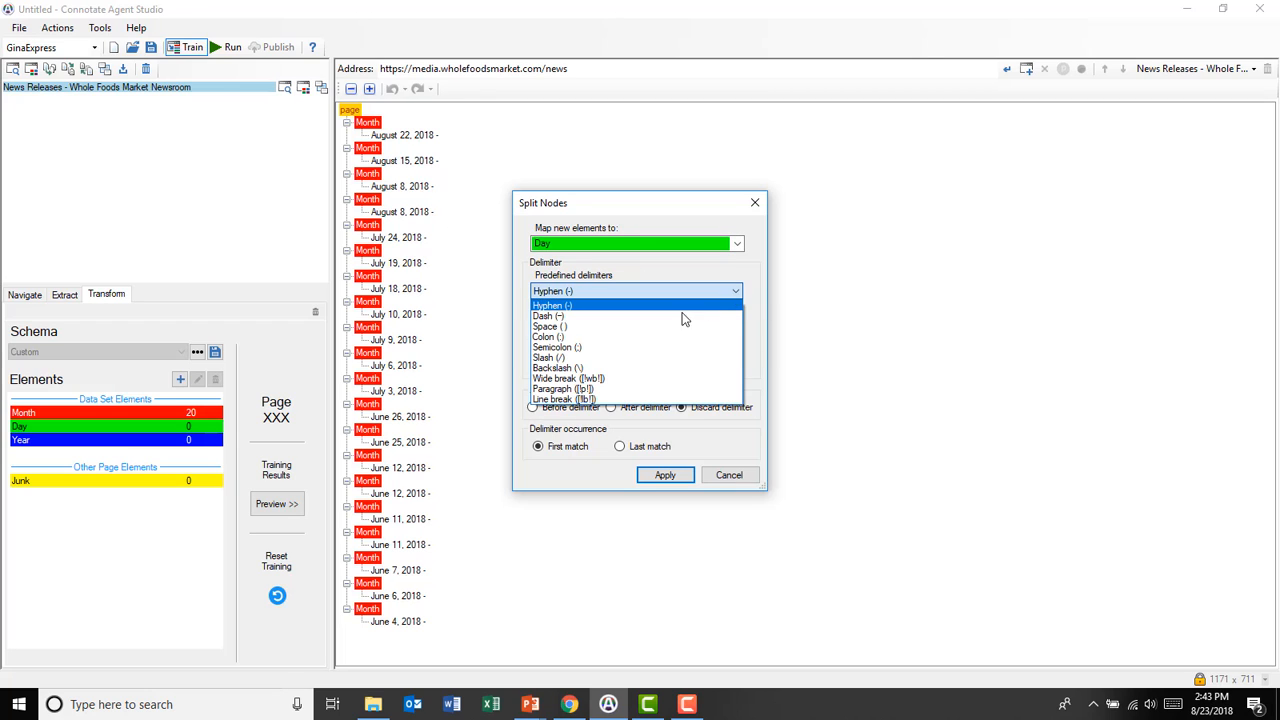
left_click(616, 329)
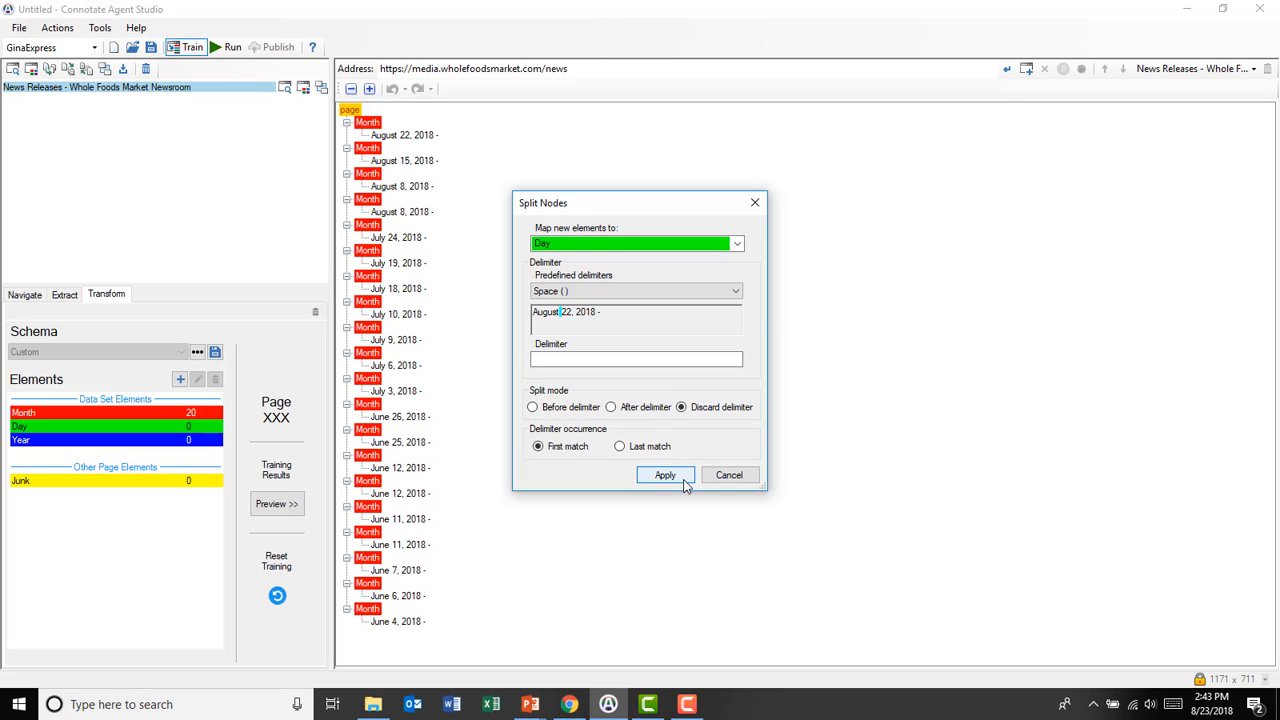
left_click(665, 475)
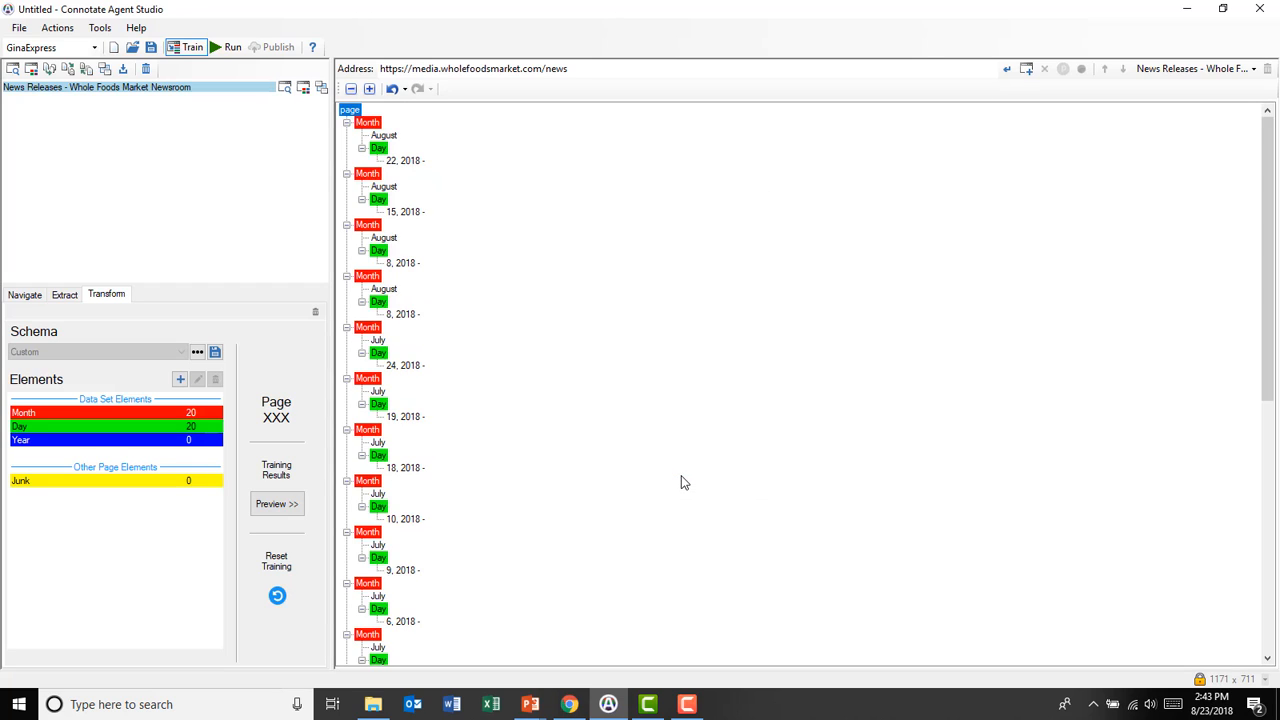
Step: Split the Day nodes at the first comma followed by a space, discarding the delimiter and mapping the new elements to Year
right_click(377, 150)
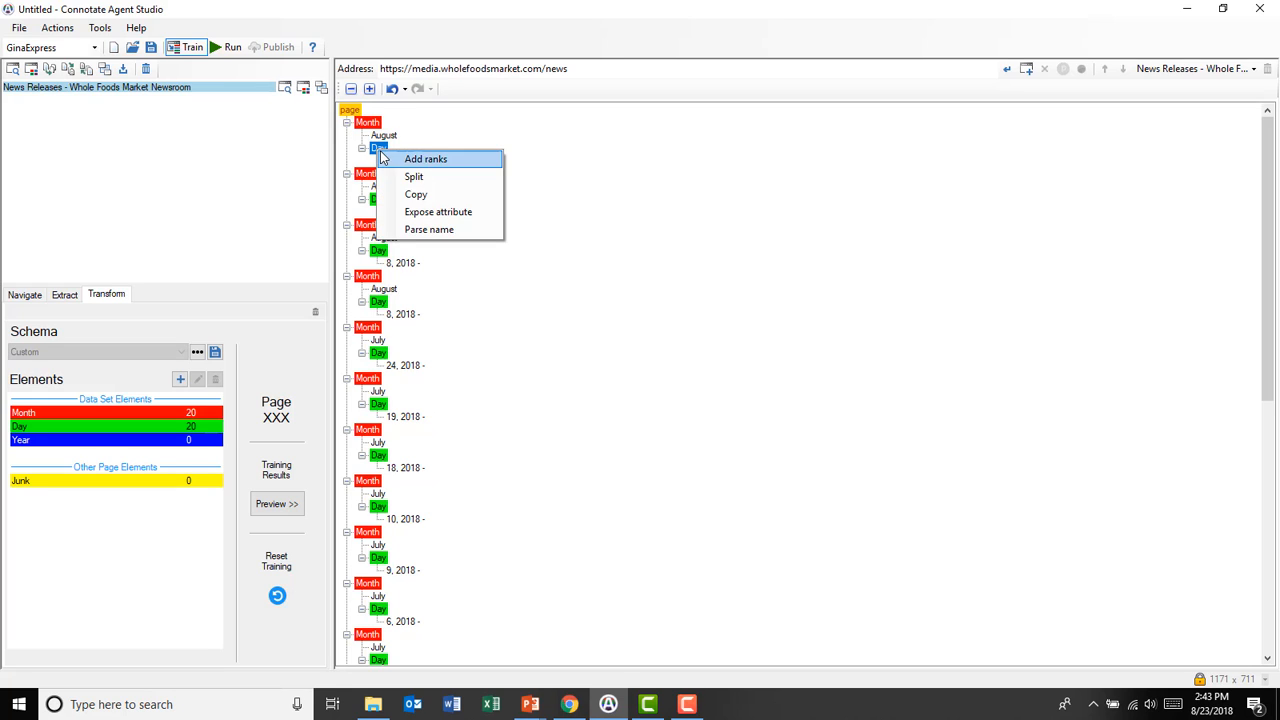
left_click(410, 178)
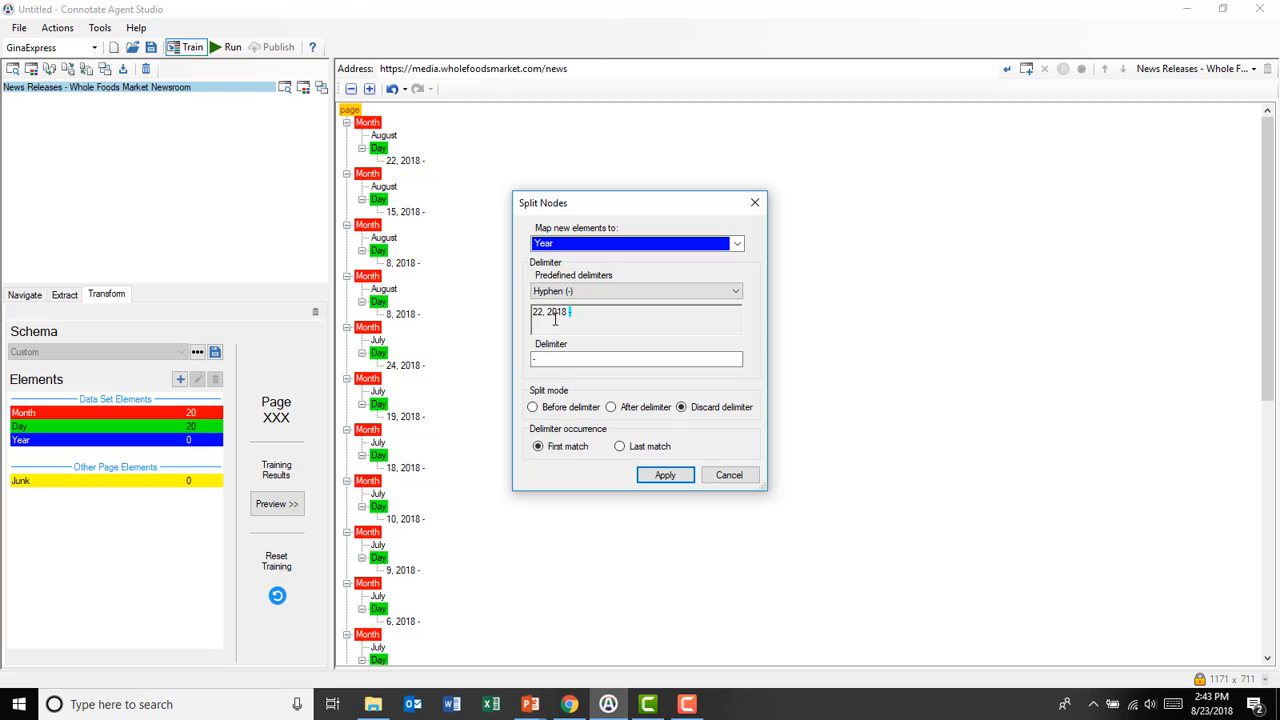
double_click(559, 360)
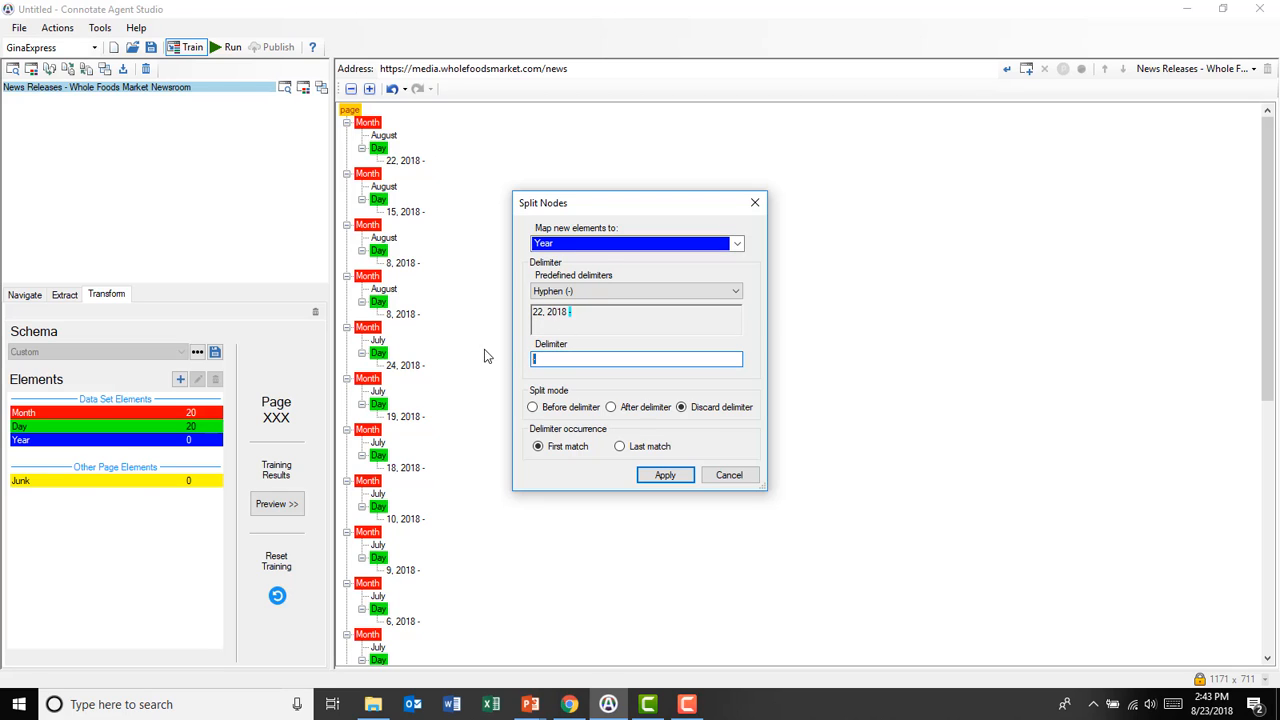
type(",")
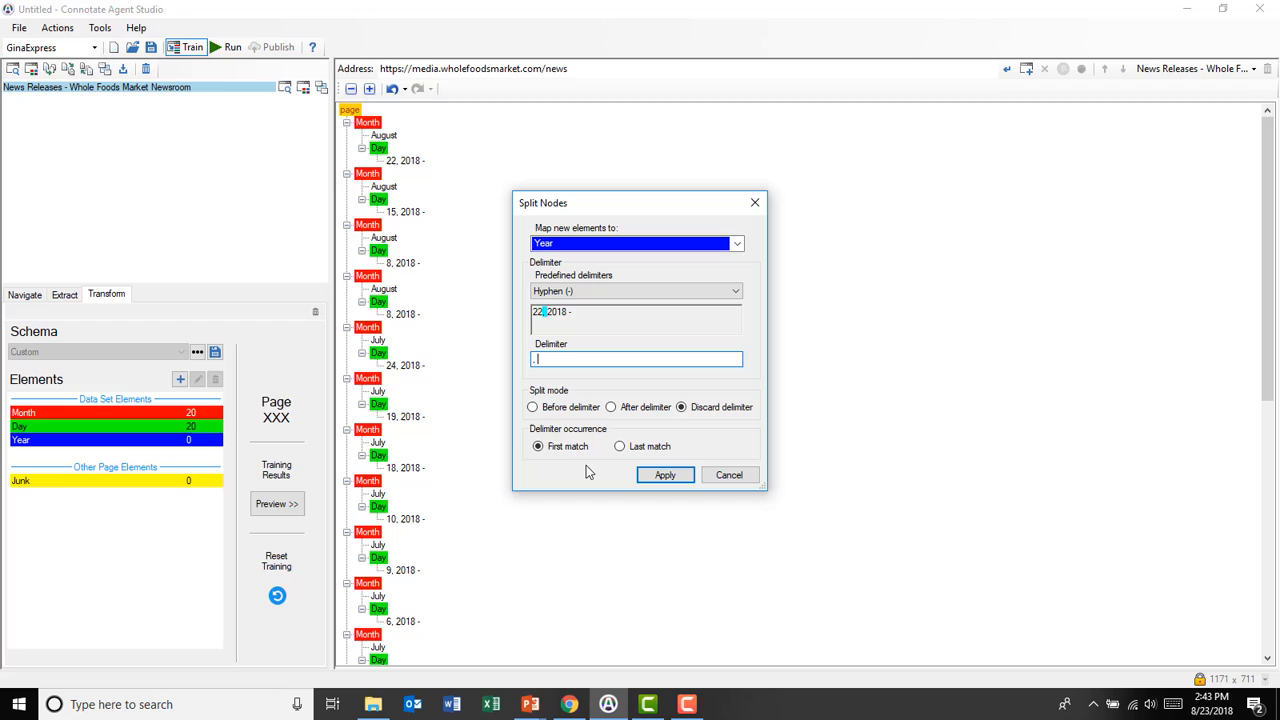
left_click(664, 474)
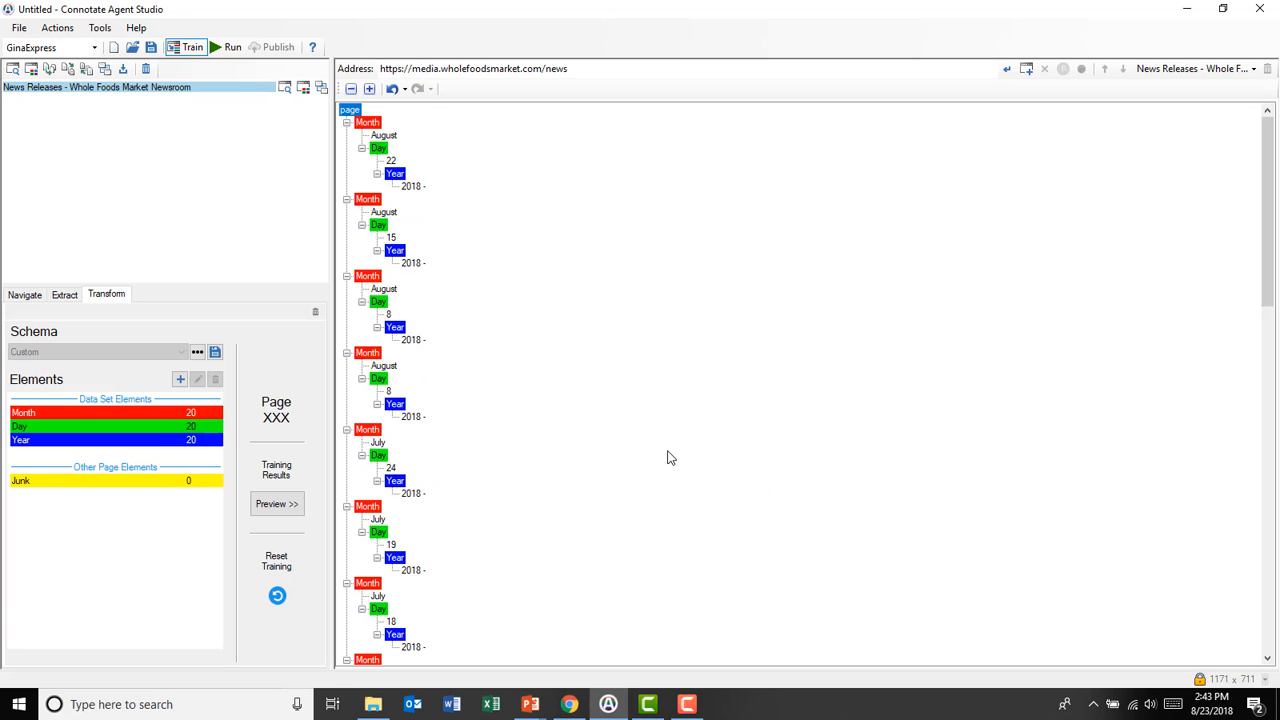
Step: Split the Year nodes at the first hyphen, discarding the delimiter and mapping the new elements to Junk
right_click(395, 176)
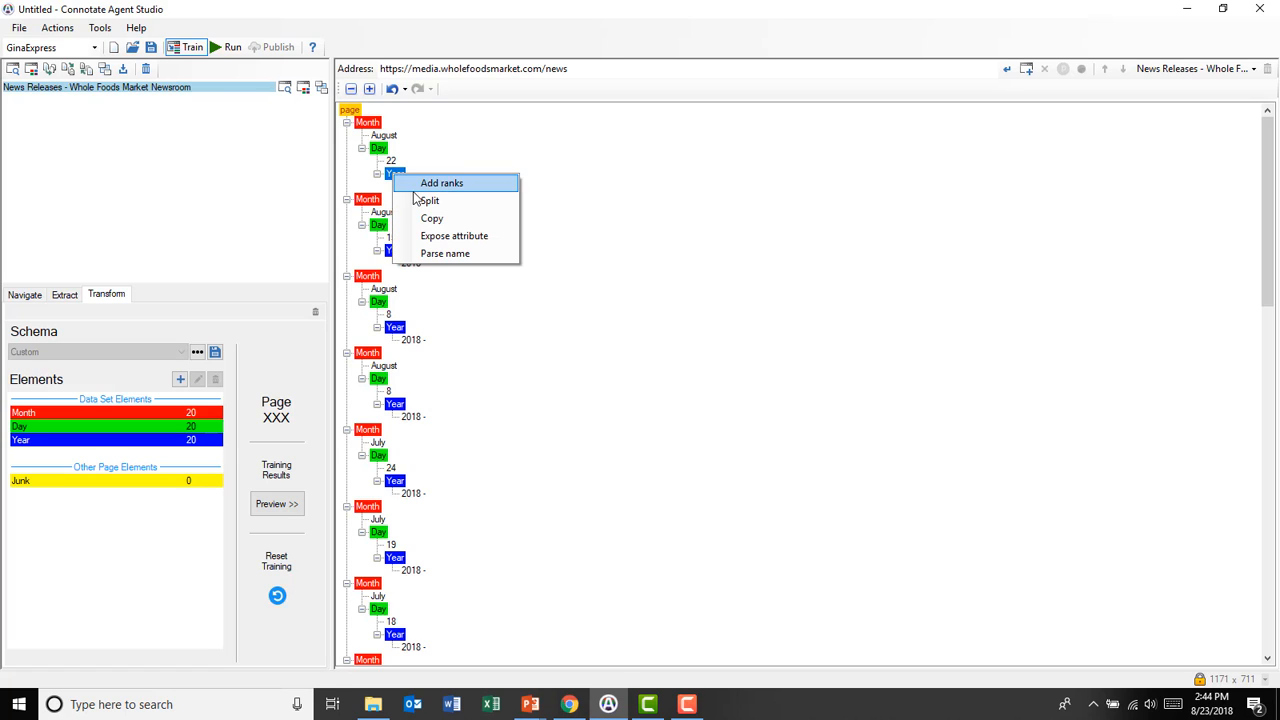
left_click(420, 201)
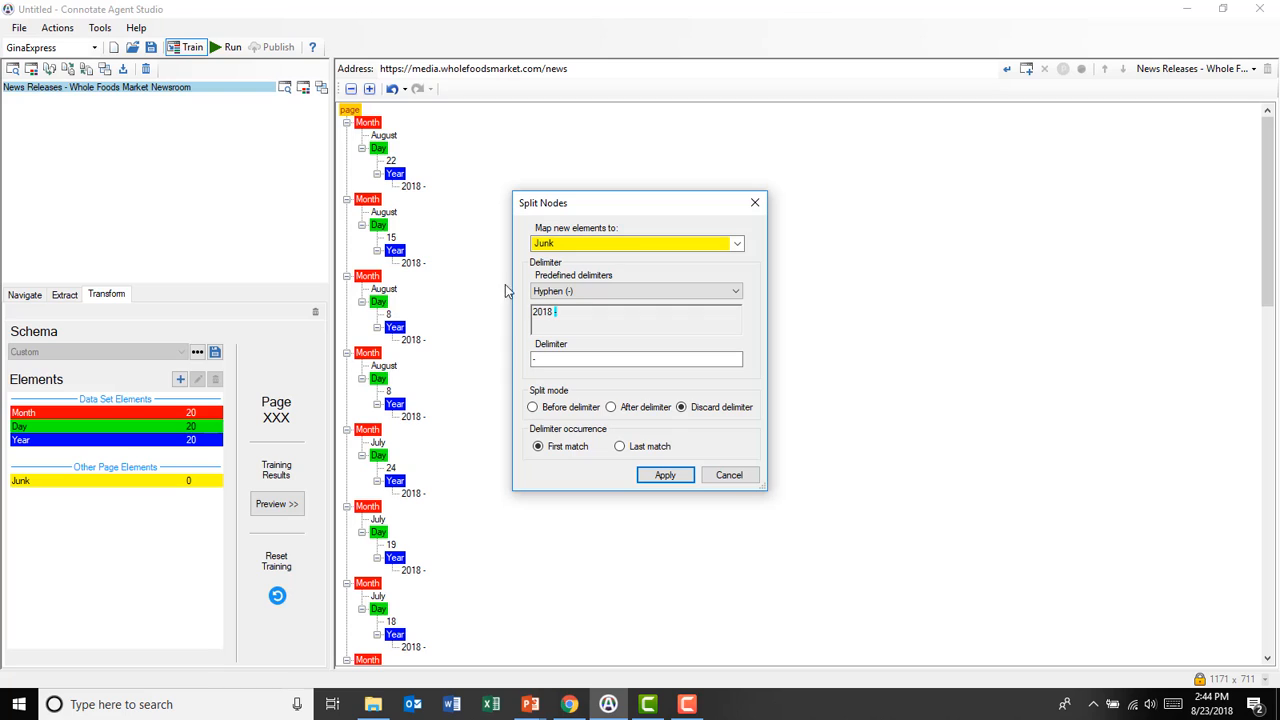
left_click(553, 361)
left_click(661, 476)
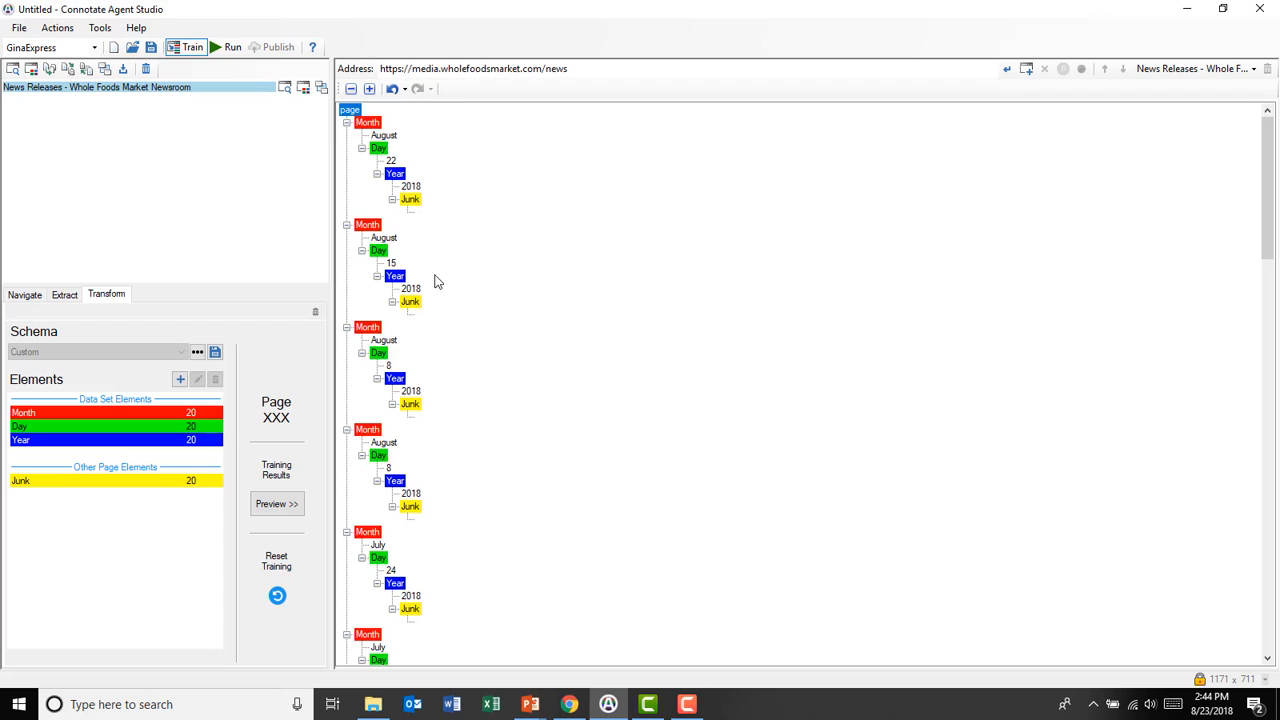
Step: Request an agent run and save the agent as Splitting Dates in the My Agents folder
left_click(230, 48)
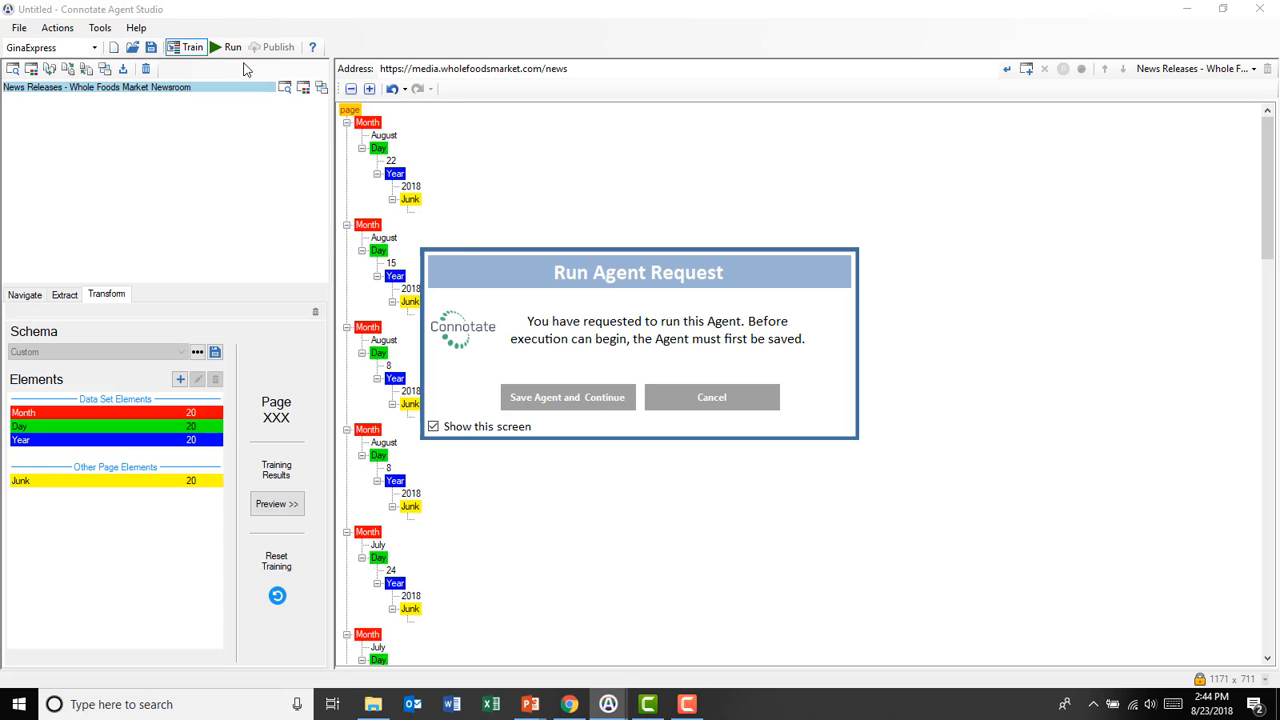
left_click(562, 396)
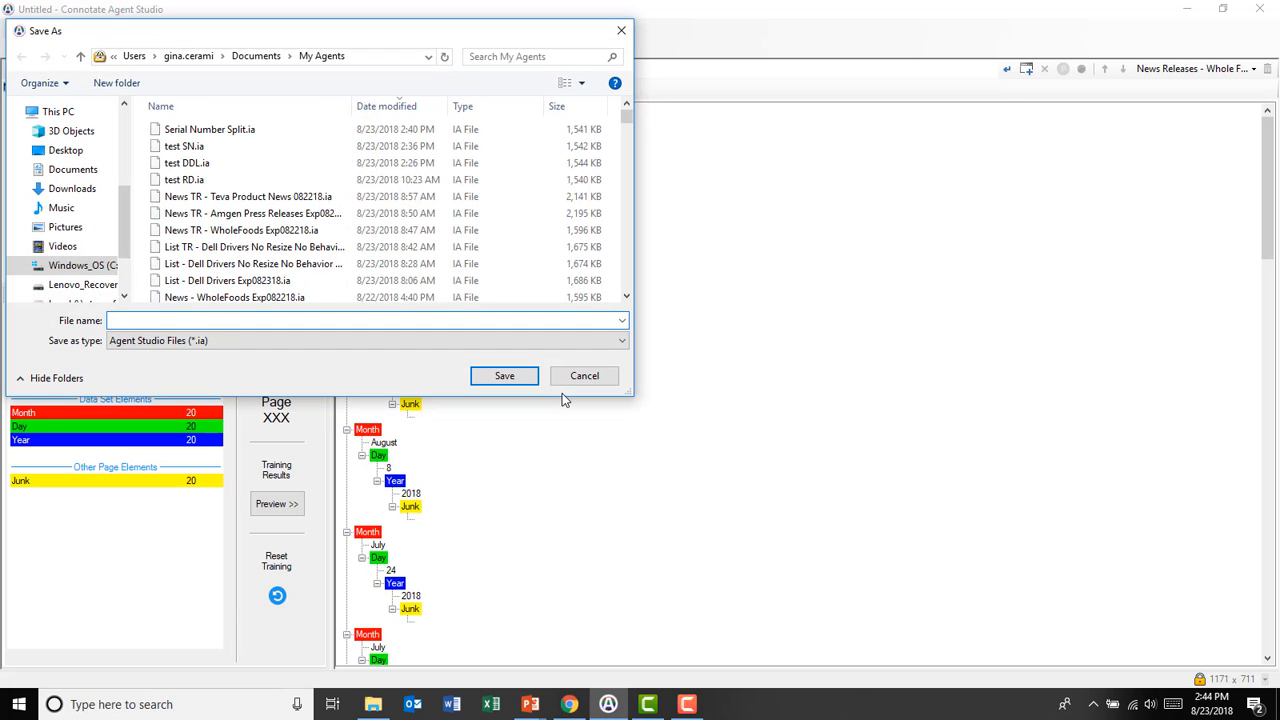
type("Splitting Dates")
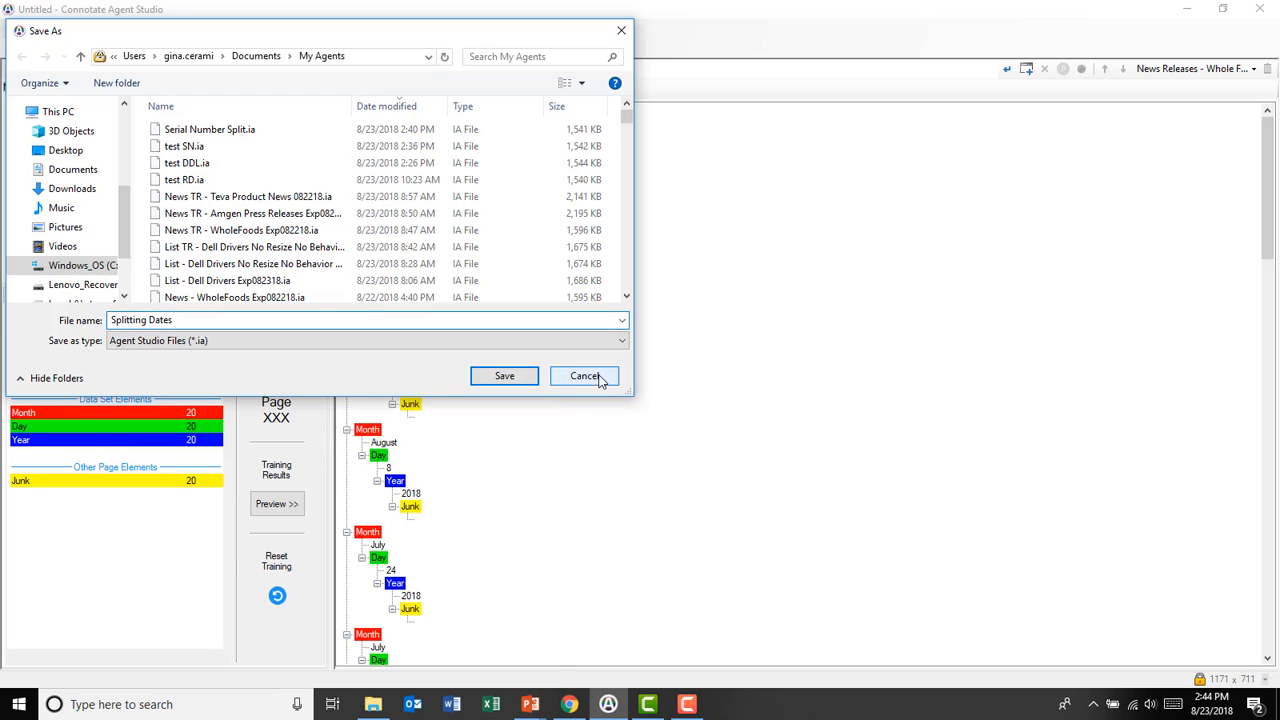
left_click(528, 376)
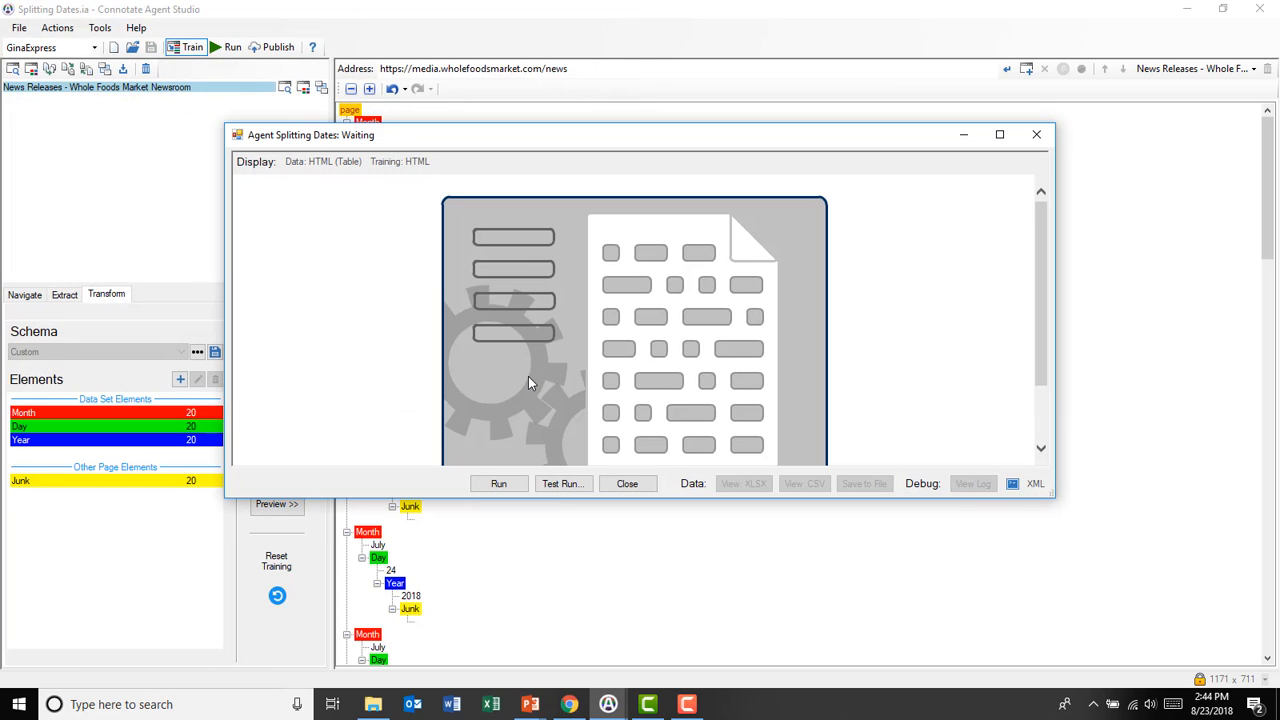
Step: Test-run the agent with a 1-minute limit and show only the Data Set Elements fields in the results
left_click(574, 485)
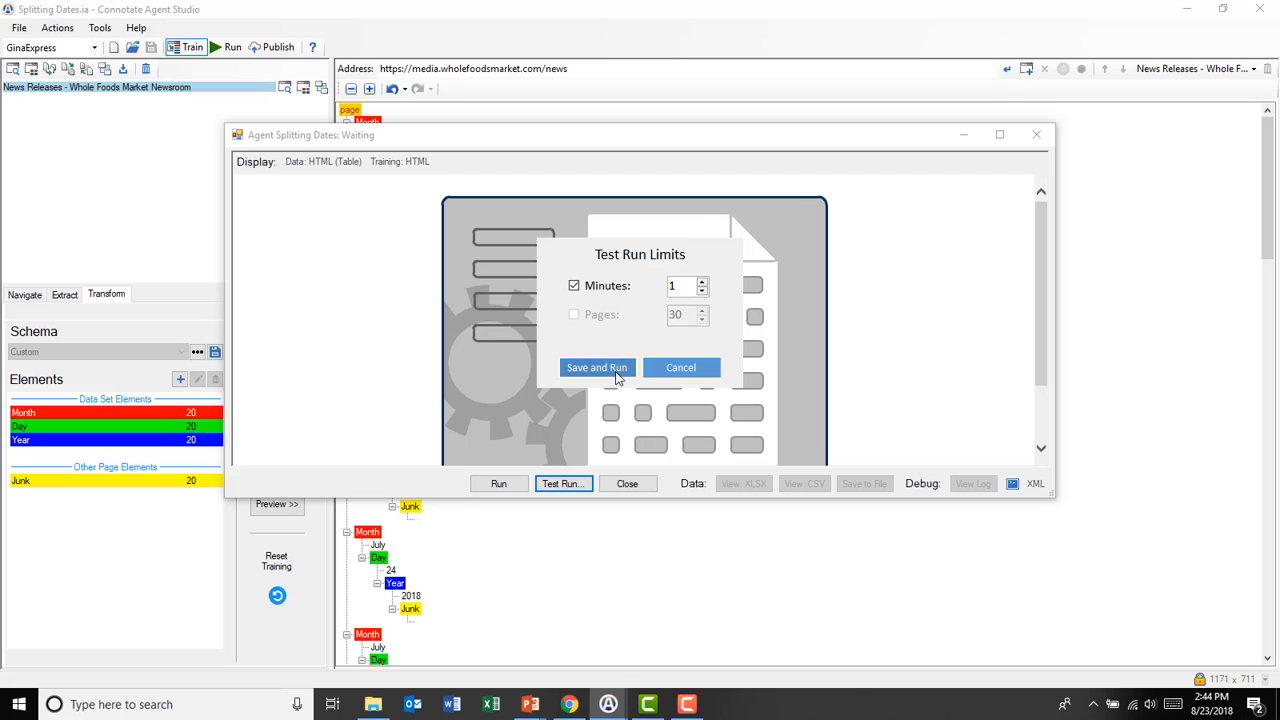
left_click(610, 368)
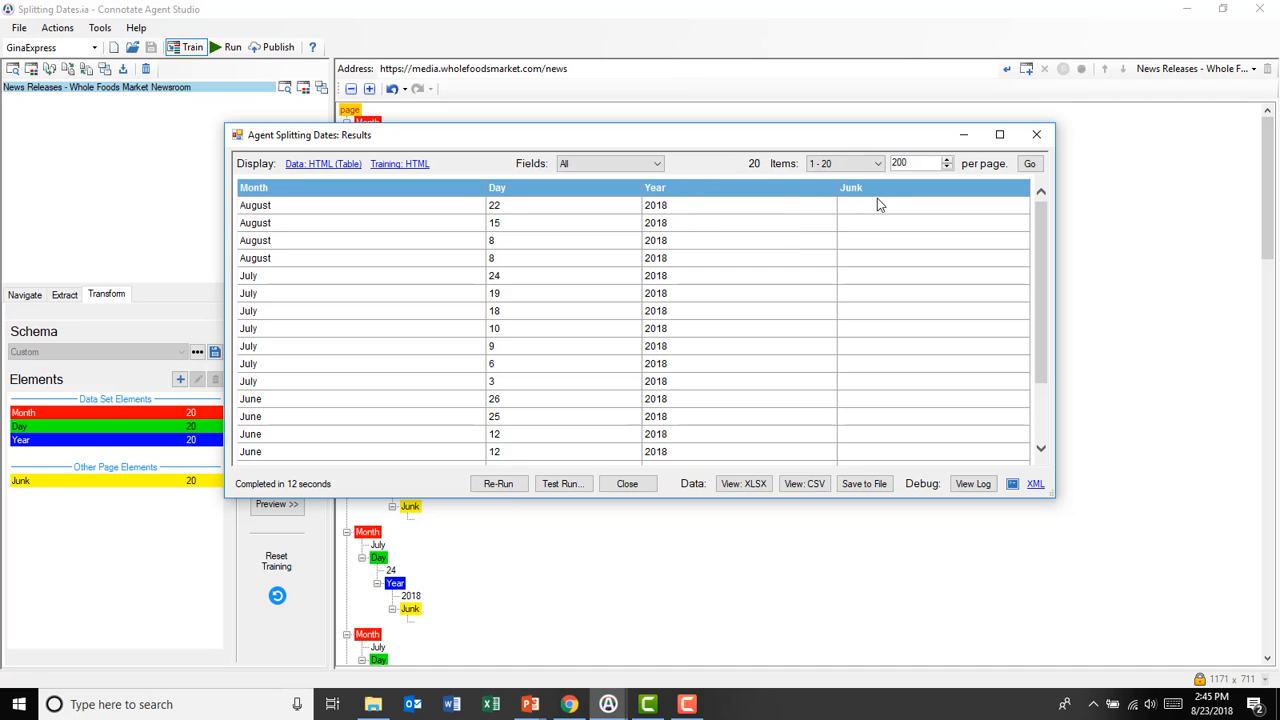
left_click(658, 165)
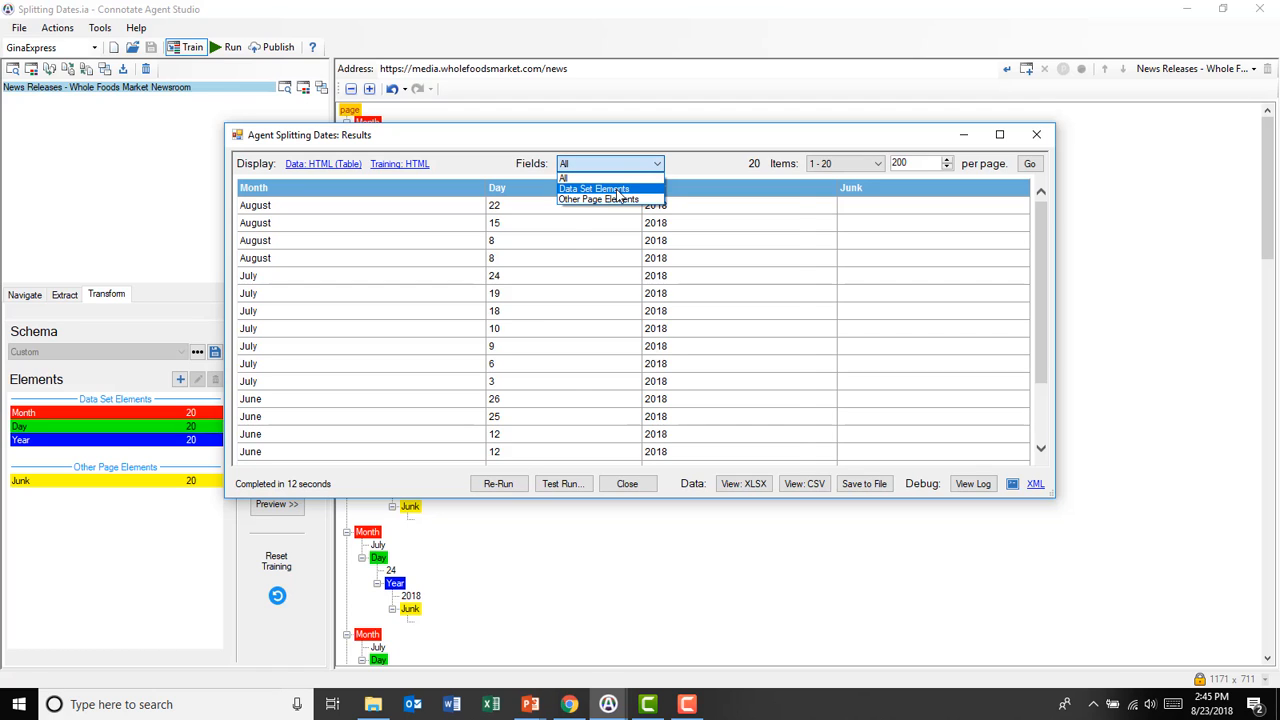
left_click(617, 189)
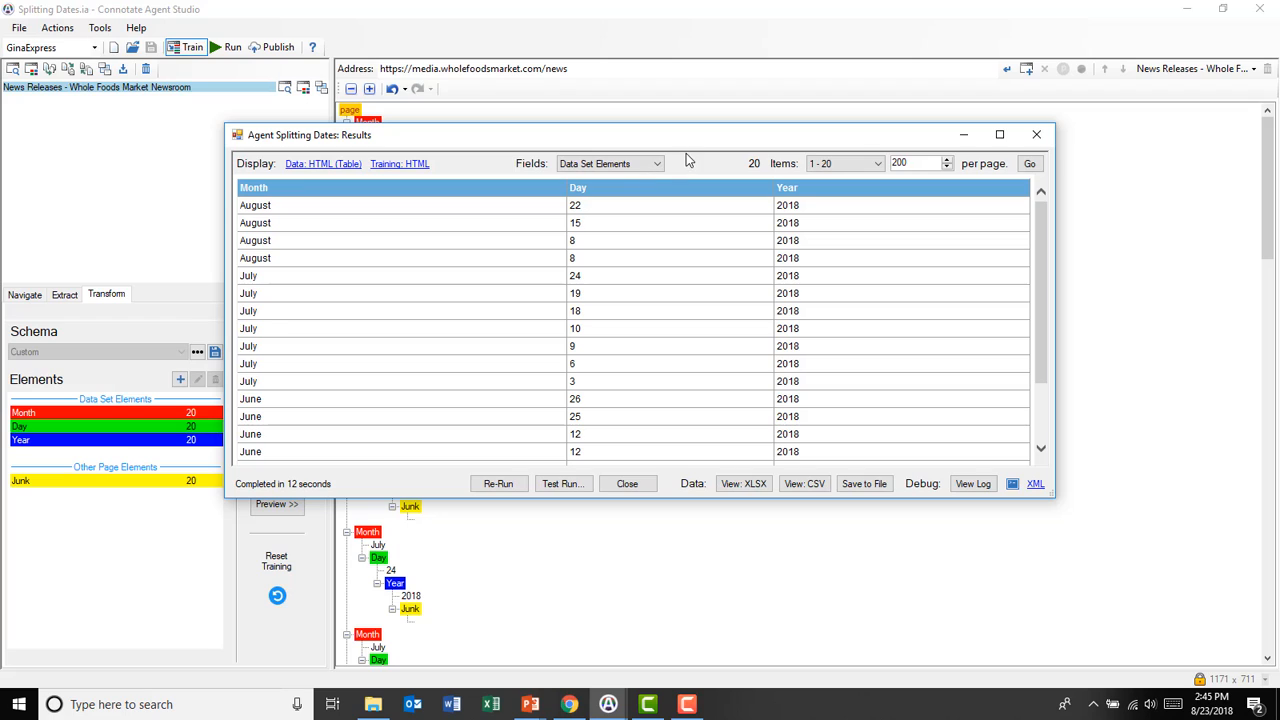